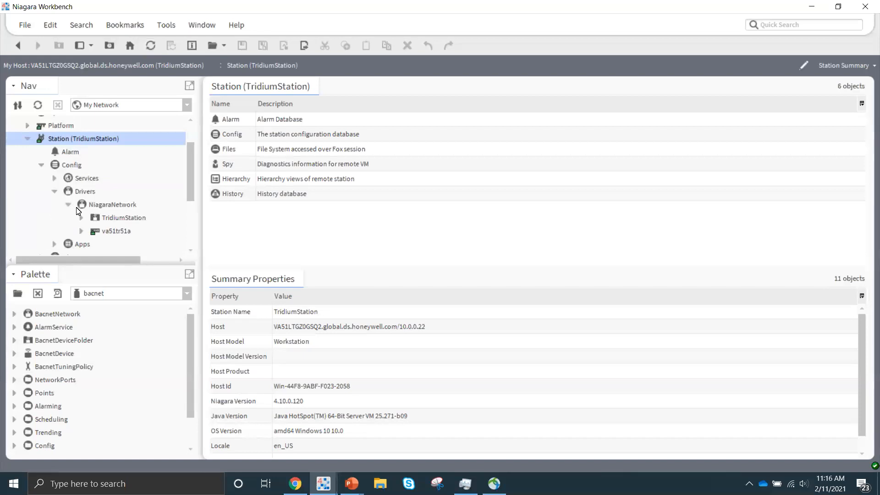
Step: Open the tag editor for AHU_01 under TridiumStation's Floor_01 points
{"action": "left_click", "coordinate": [82, 178]}
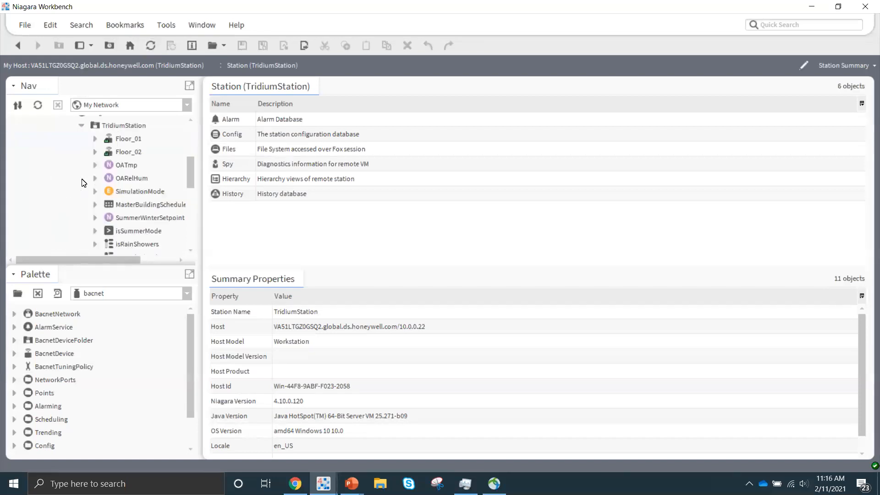
{"action": "left_click", "coordinate": [95, 139]}
{"action": "left_click", "coordinate": [151, 182]}
{"action": "right_click", "coordinate": [150, 182]}
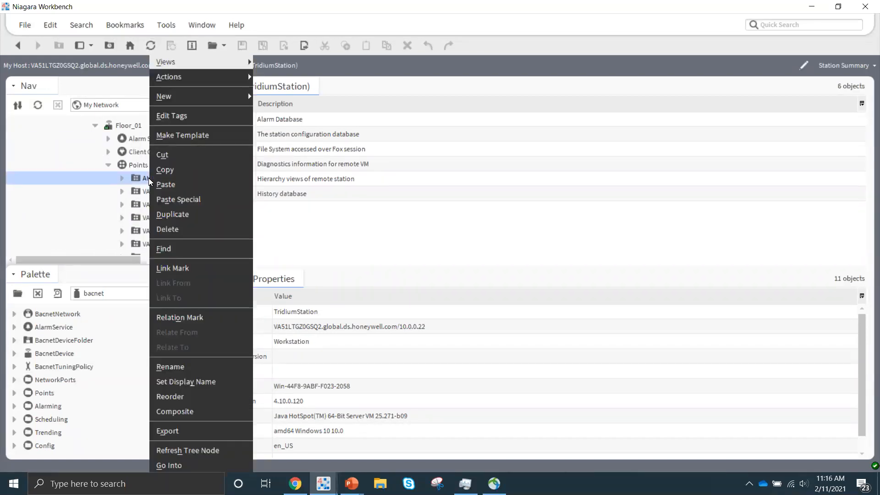
{"action": "left_click", "coordinate": [181, 120]}
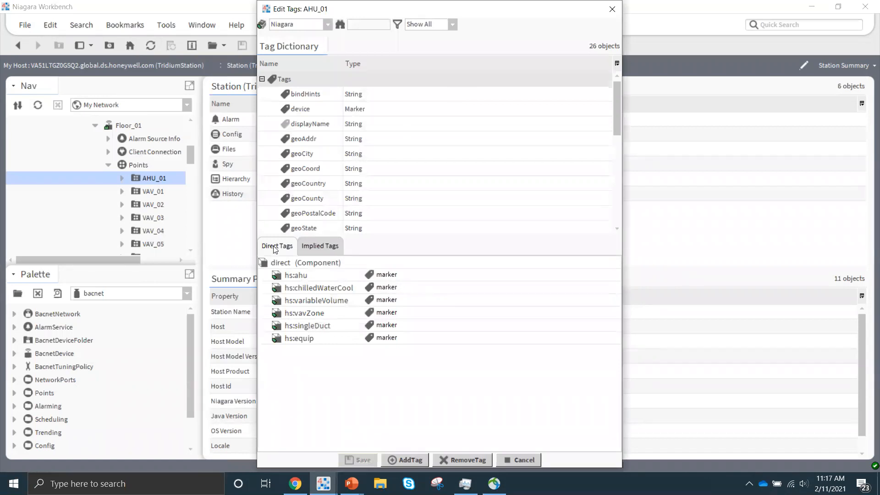
Step: Compare AHU_01's implied tags with its direct tags, and close the tag editor without changes
{"action": "left_click", "coordinate": [315, 246]}
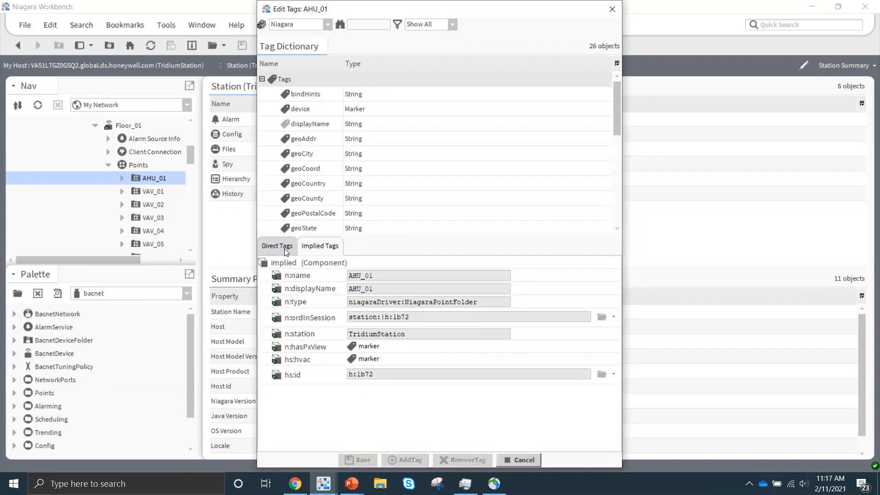
{"action": "left_click", "coordinate": [284, 248]}
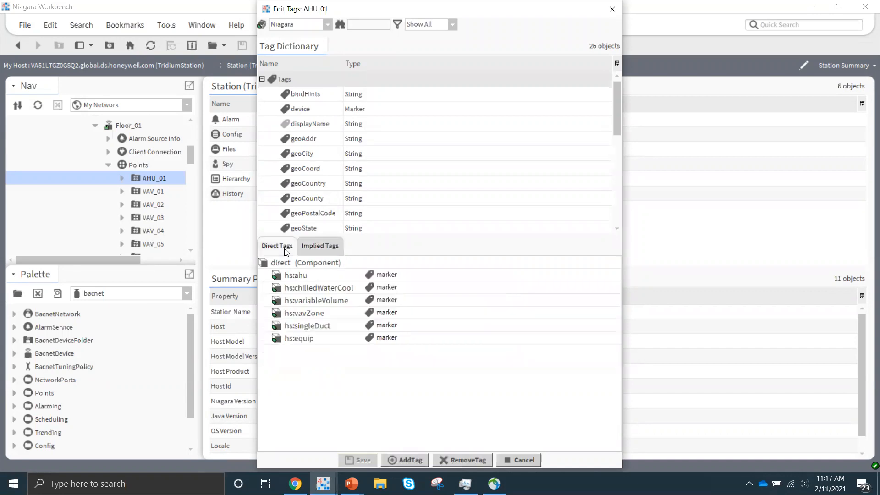
{"action": "left_click", "coordinate": [515, 460]}
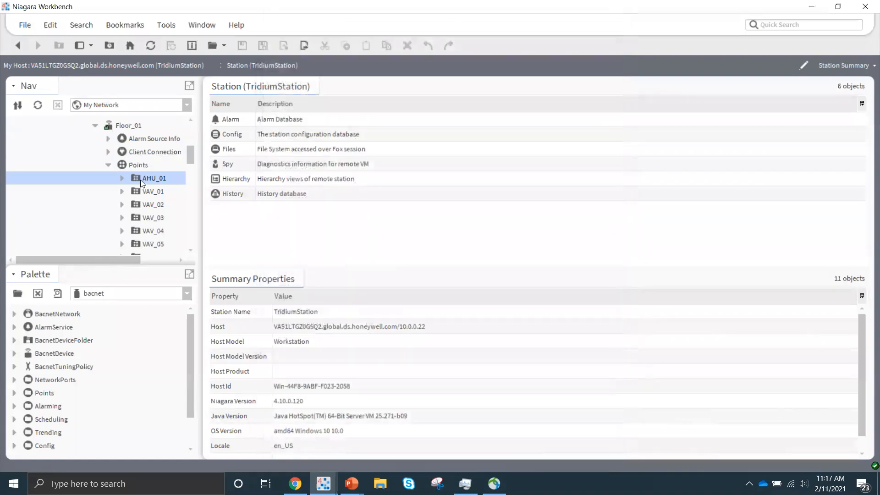
Step: Open AHU_01 in the Tag Manager view, include implied tags alongside the direct ones, and examine the combined tag list
{"action": "right_click", "coordinate": [140, 180]}
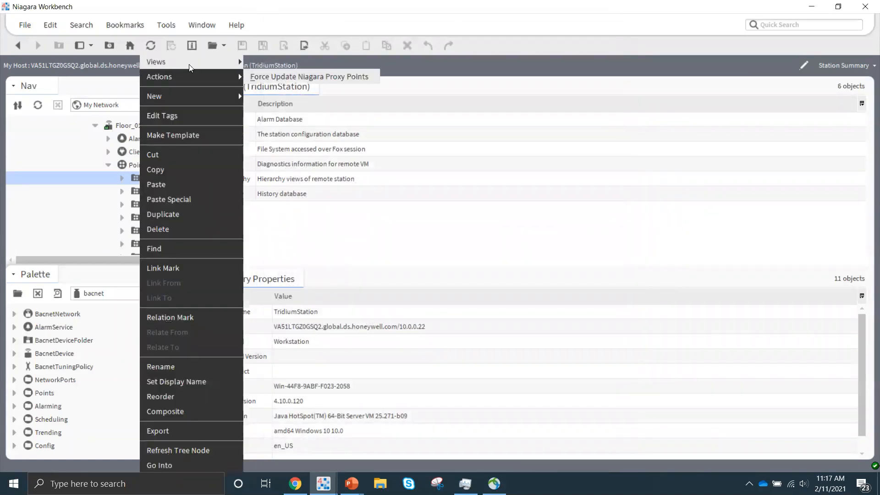
{"action": "mouse_move", "coordinate": [189, 67]}
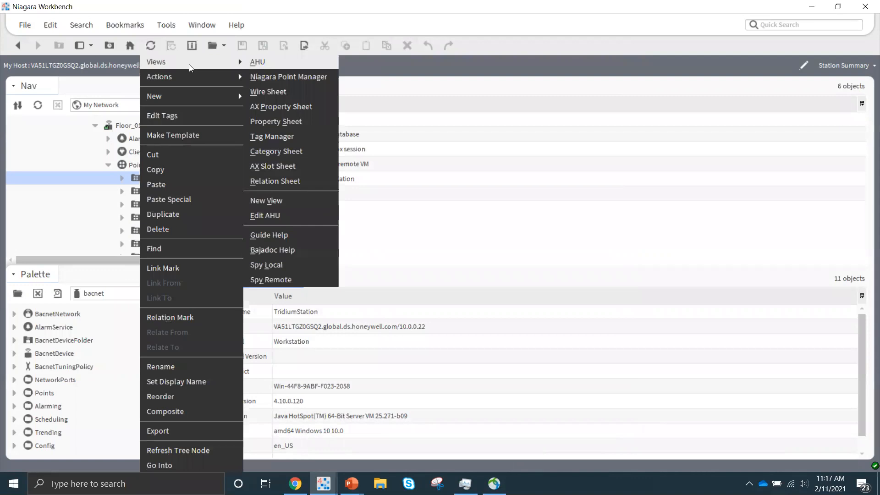
{"action": "left_click", "coordinate": [281, 134]}
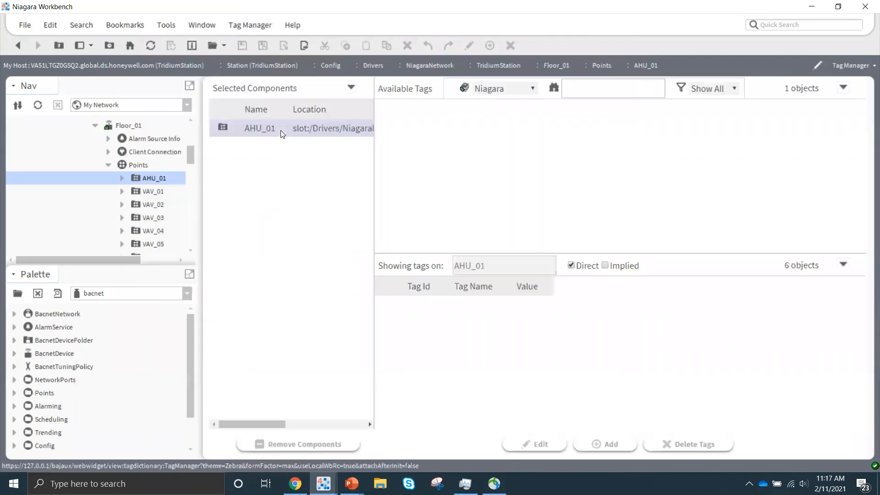
{"action": "left_click", "coordinate": [605, 265]}
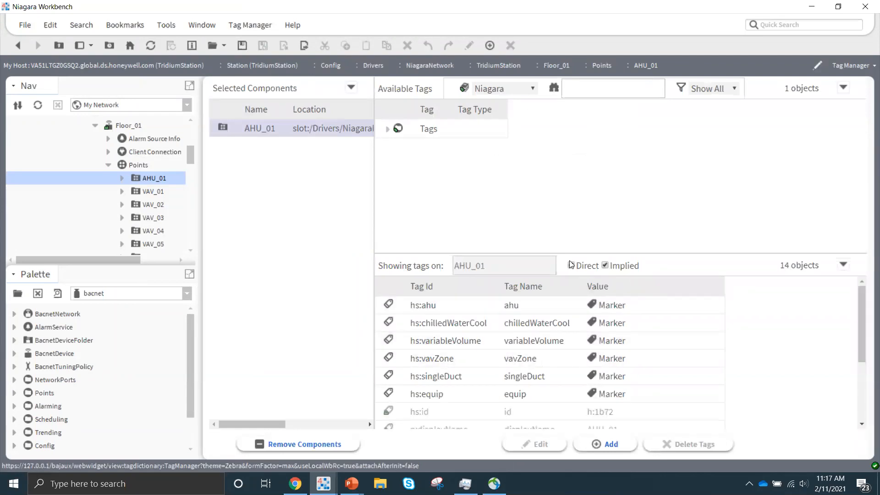
{"action": "scroll", "coordinate": [584, 314], "scroll_direction": "down", "scroll_amount": 3}
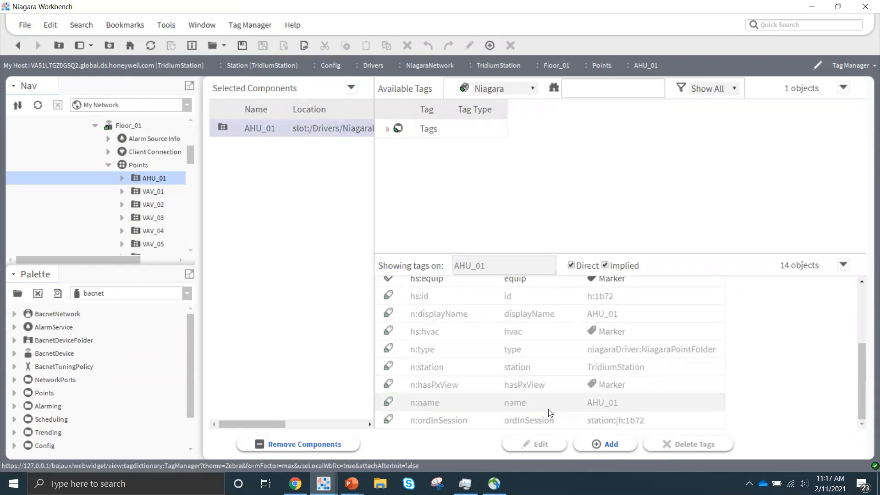
{"action": "scroll", "coordinate": [550, 413], "scroll_direction": "up", "scroll_amount": 3}
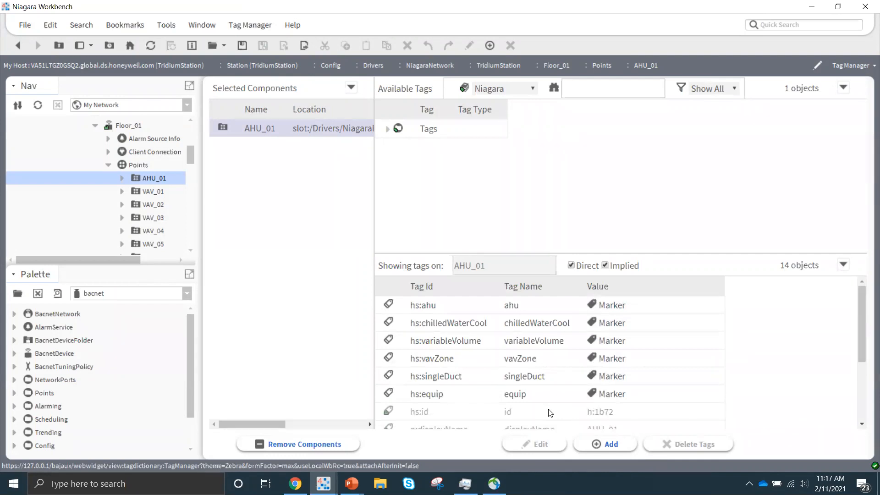
{"action": "scroll", "coordinate": [549, 412], "scroll_direction": "down", "scroll_amount": 3}
{"action": "scroll", "coordinate": [549, 413], "scroll_direction": "up", "scroll_amount": 3}
{"action": "scroll", "coordinate": [550, 413], "scroll_direction": "down", "scroll_amount": 5}
{"action": "scroll", "coordinate": [550, 412], "scroll_direction": "up", "scroll_amount": 5}
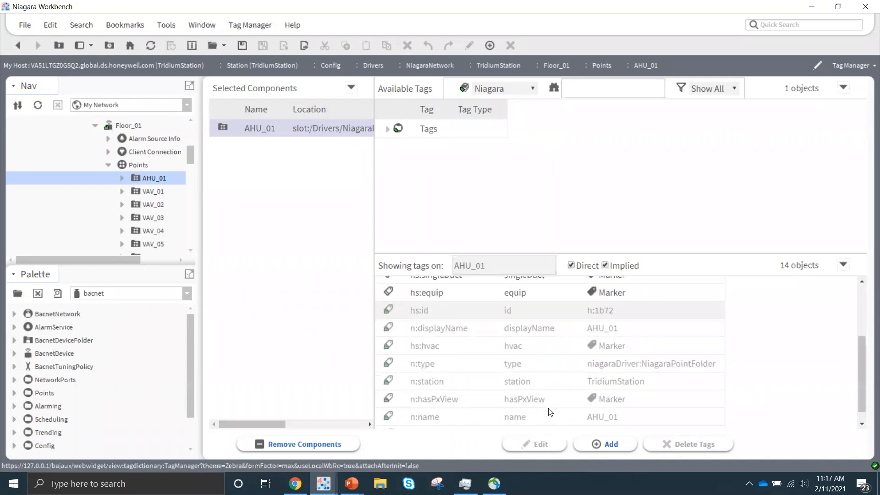
Step: Switch to the station in the Chrome browser and show Config in the Tag Manager view
{"action": "key", "text": "alt+Tab"}
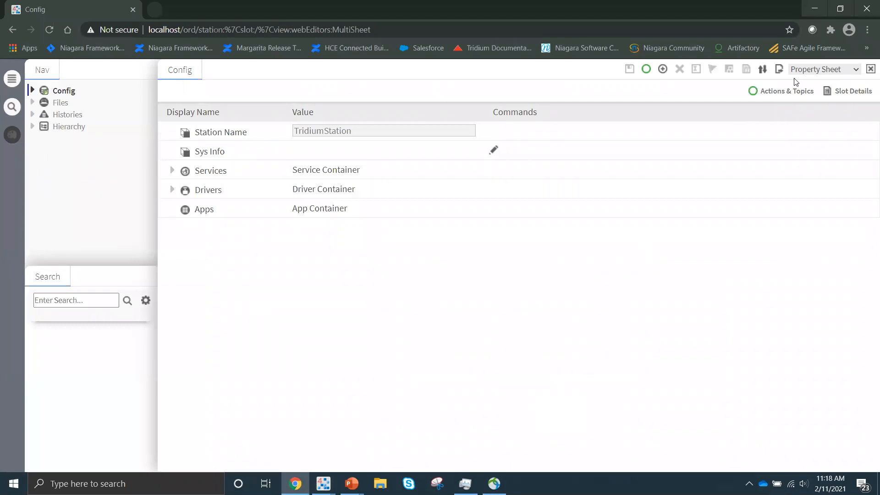
{"action": "left_click", "coordinate": [804, 71]}
{"action": "left_click", "coordinate": [807, 102]}
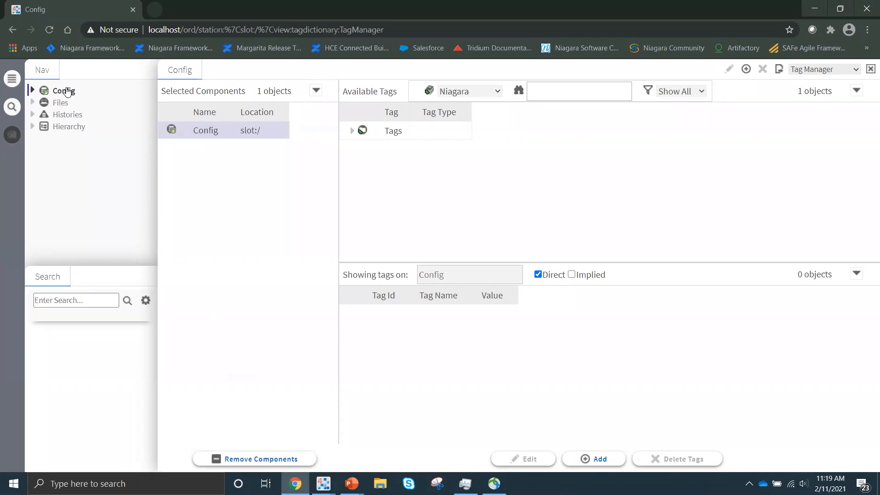
Step: Keep the Tag Manager view and remove Config from its selected components
{"action": "left_click", "coordinate": [819, 75]}
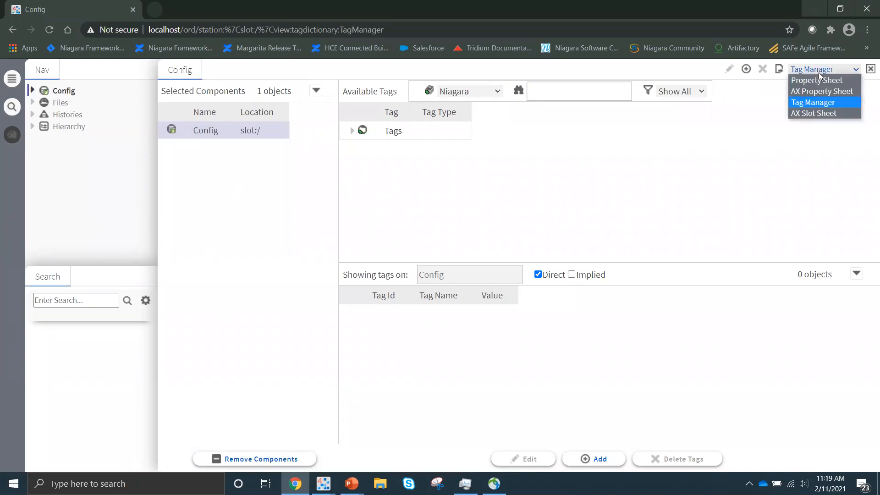
{"action": "left_click", "coordinate": [821, 104]}
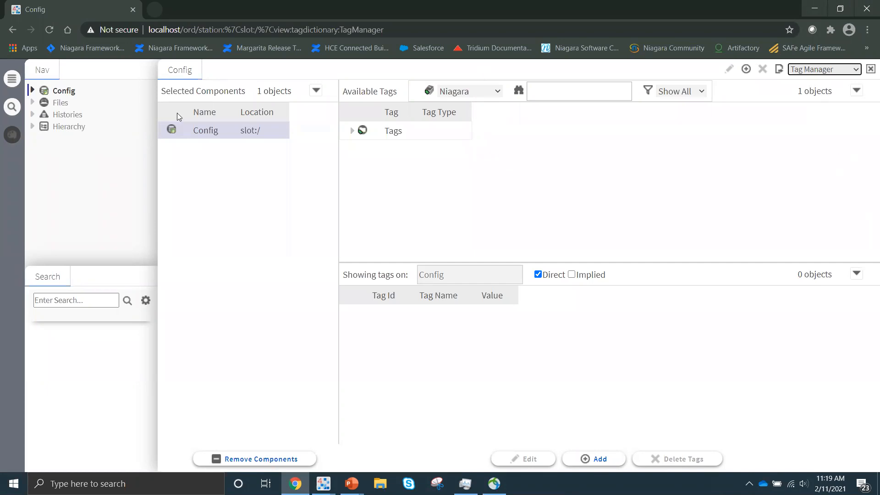
{"action": "left_click", "coordinate": [259, 459]}
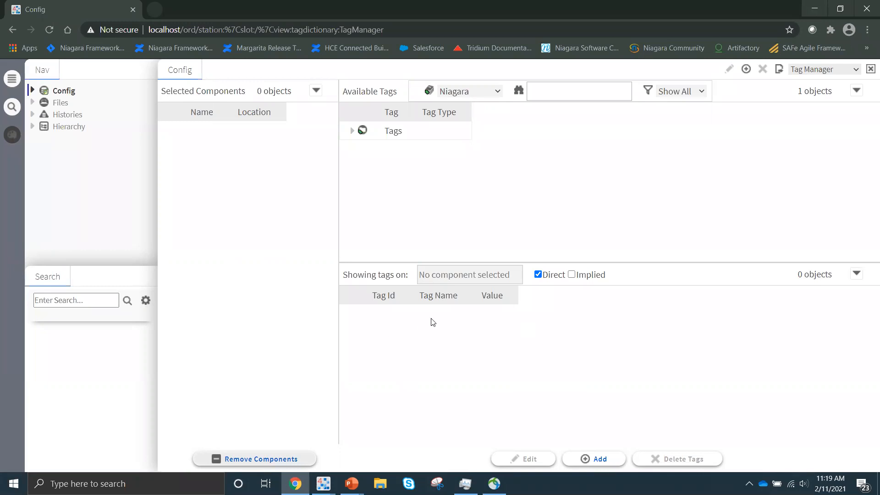
Step: Expand the navigation tree through Config, Drivers, NiagaraNetwork, TridiumStation and Floor_01 down to the contents of Points
{"action": "left_click", "coordinate": [32, 90]}
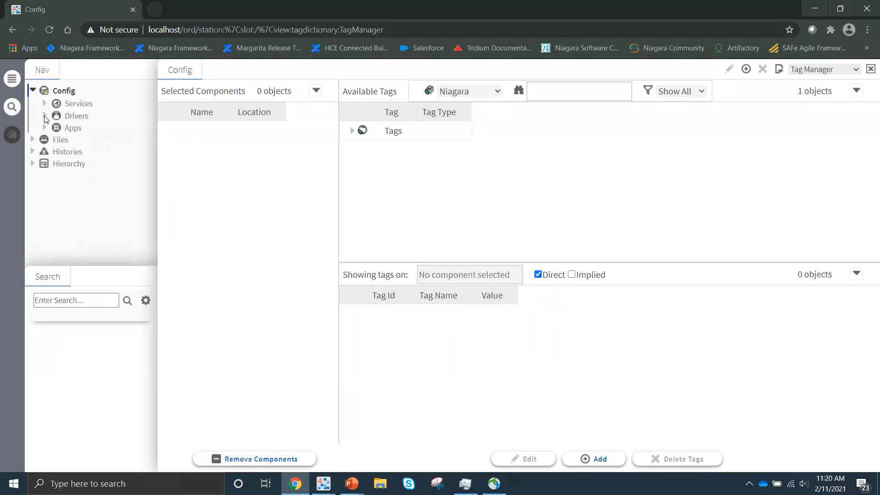
{"action": "left_click", "coordinate": [44, 116]}
{"action": "left_click", "coordinate": [57, 129]}
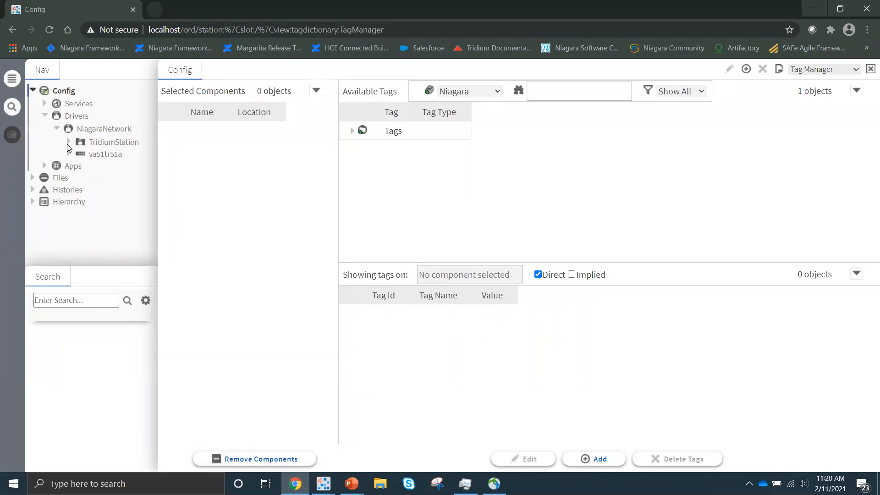
{"action": "left_click", "coordinate": [68, 143]}
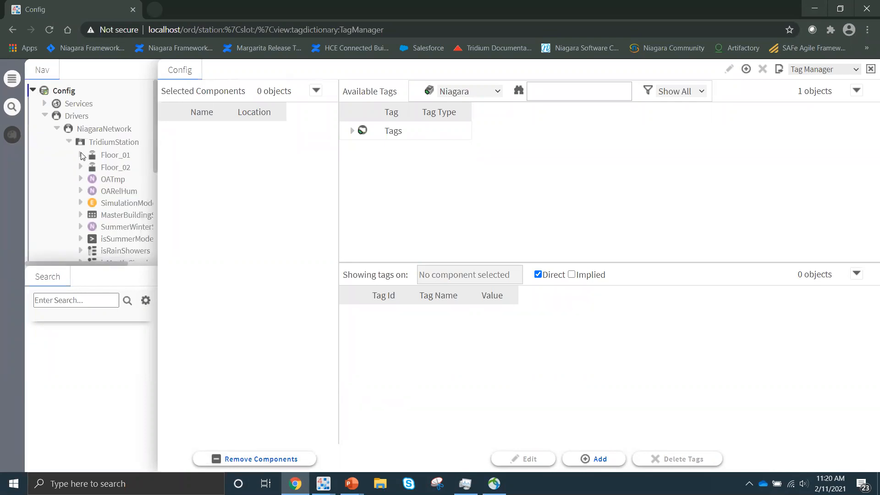
{"action": "left_click", "coordinate": [81, 155]}
{"action": "left_click", "coordinate": [93, 192]}
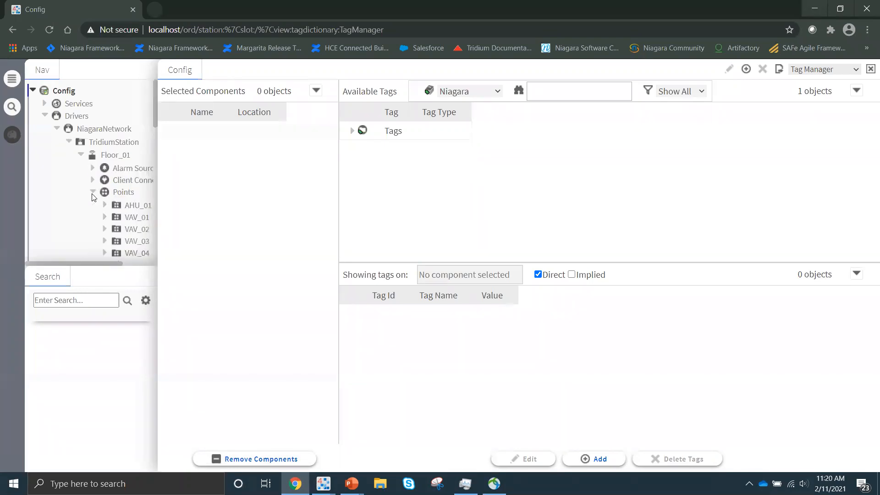
Step: Open AHU_01 in the Tag Manager view and reload the page
{"action": "right_click", "coordinate": [127, 210]}
{"action": "mouse_move", "coordinate": [159, 222]}
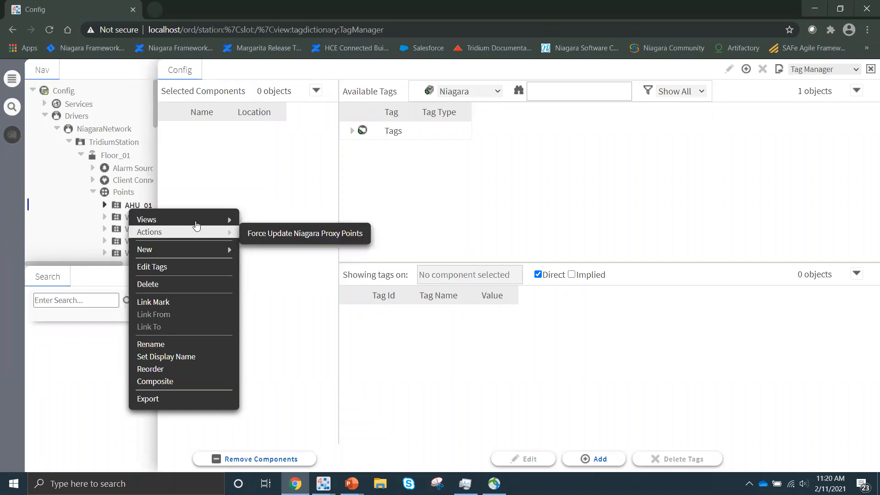
{"action": "mouse_move", "coordinate": [196, 223]}
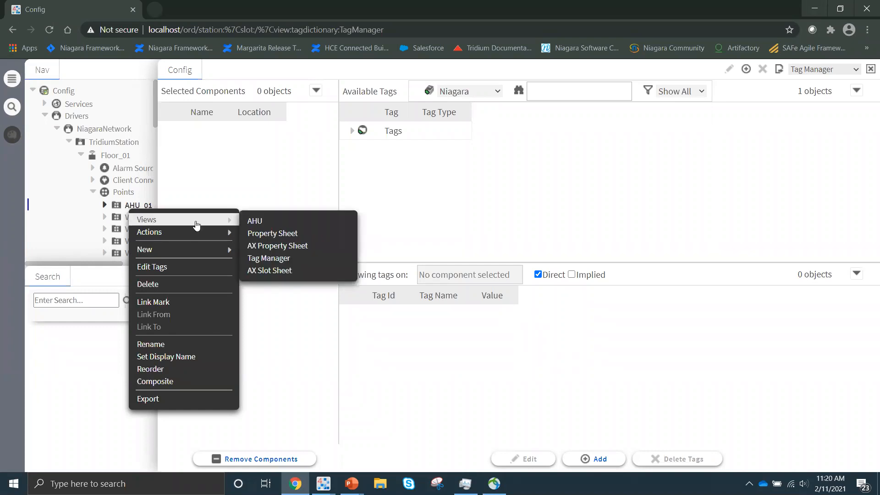
{"action": "left_click", "coordinate": [257, 259]}
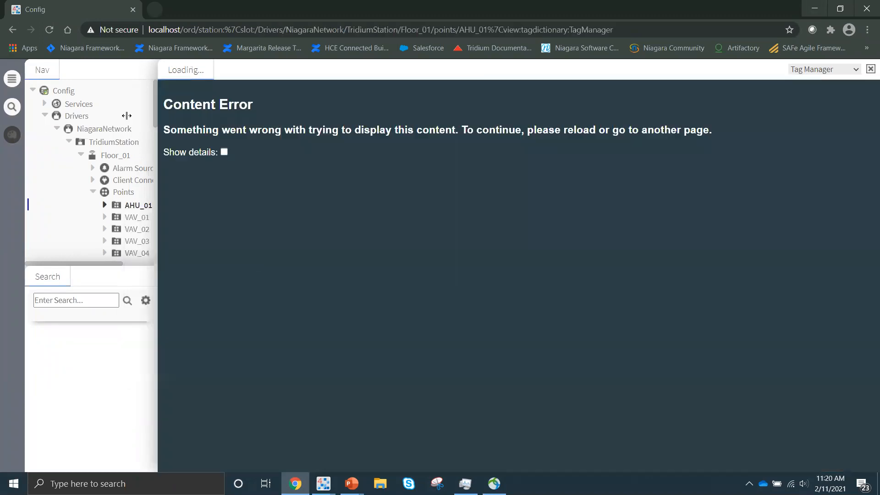
{"action": "left_click", "coordinate": [50, 30]}
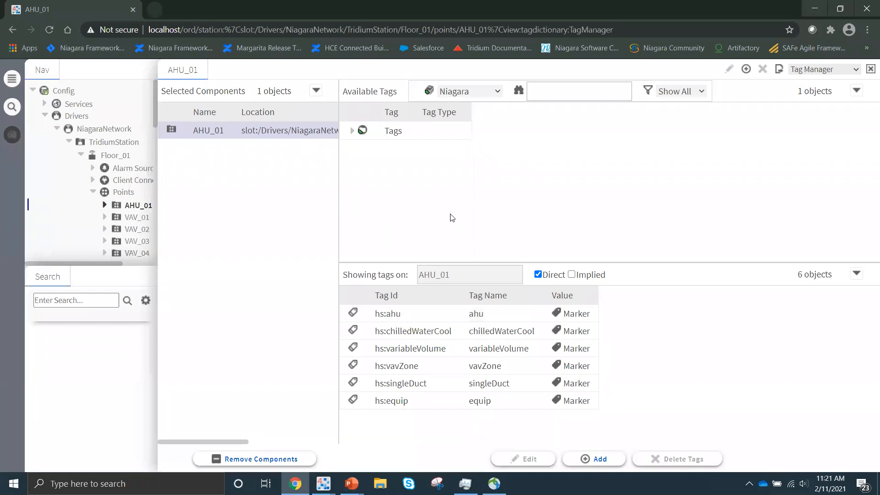
Step: Show only AHU_01's implied tags, add the direct tags back to the list, and review the combined tags
{"action": "left_click", "coordinate": [538, 274]}
{"action": "left_click", "coordinate": [571, 274]}
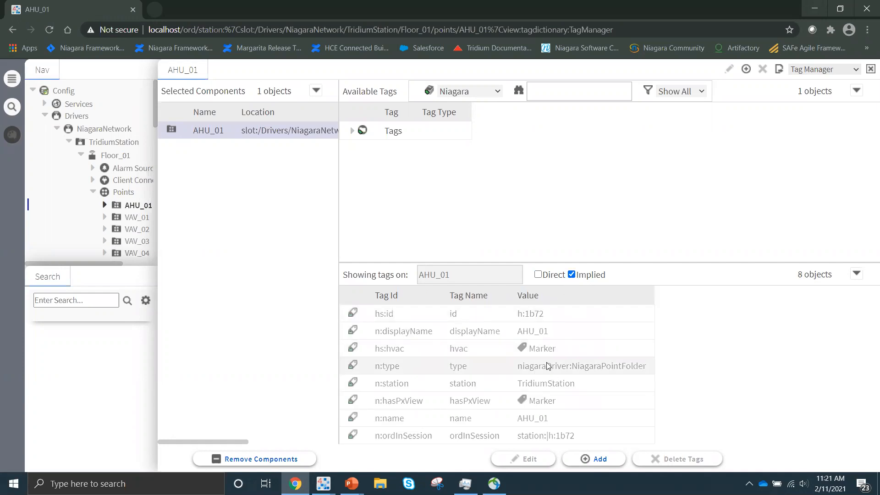
{"action": "left_click", "coordinate": [538, 275]}
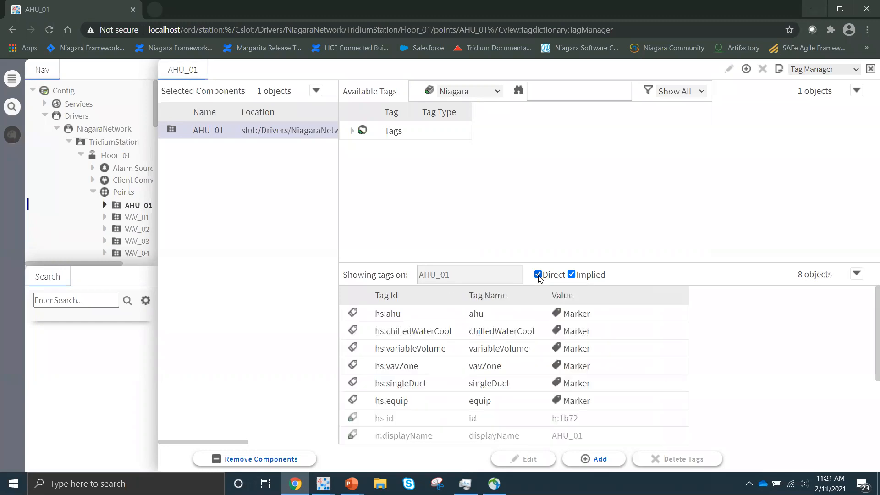
{"action": "scroll", "coordinate": [529, 387], "scroll_direction": "down", "scroll_amount": 3}
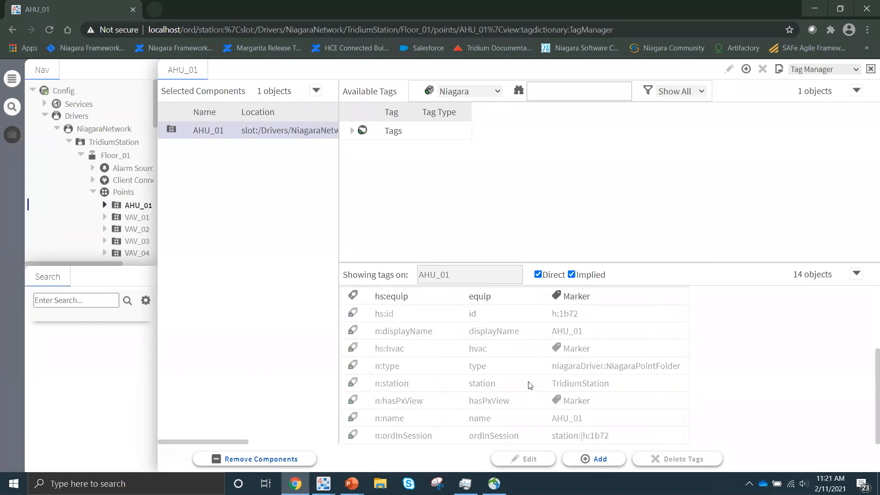
{"action": "scroll", "coordinate": [530, 385], "scroll_direction": "up", "scroll_amount": 3}
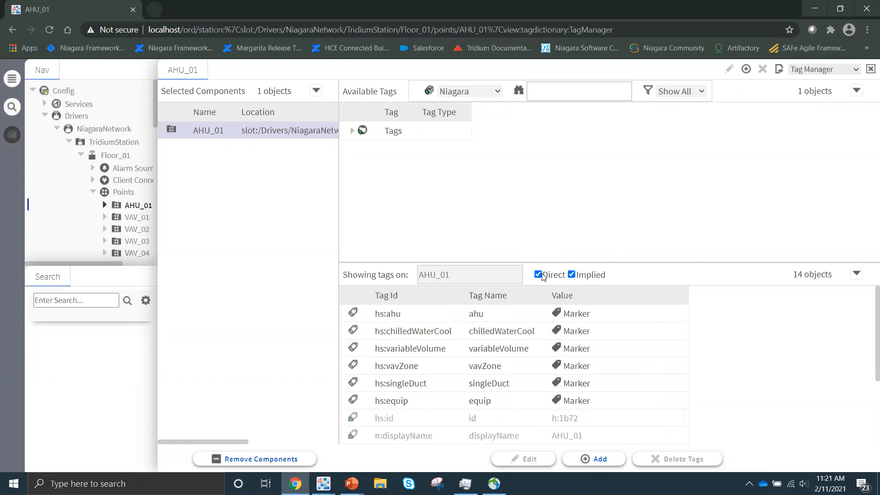
{"action": "scroll", "coordinate": [516, 364], "scroll_direction": "down", "scroll_amount": 3}
{"action": "scroll", "coordinate": [516, 364], "scroll_direction": "up", "scroll_amount": 3}
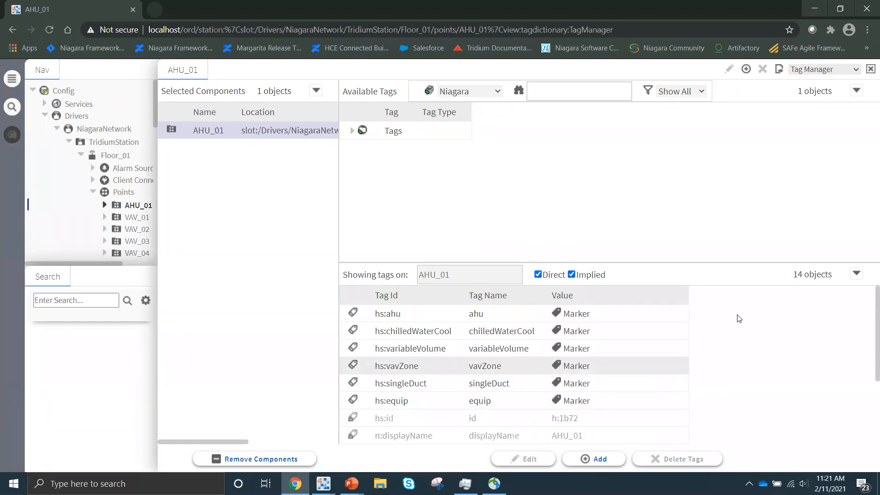
Step: Export AHU_01's tag table to CSV with the default settings as a download, and open the exported file in Excel
{"action": "left_click", "coordinate": [855, 276]}
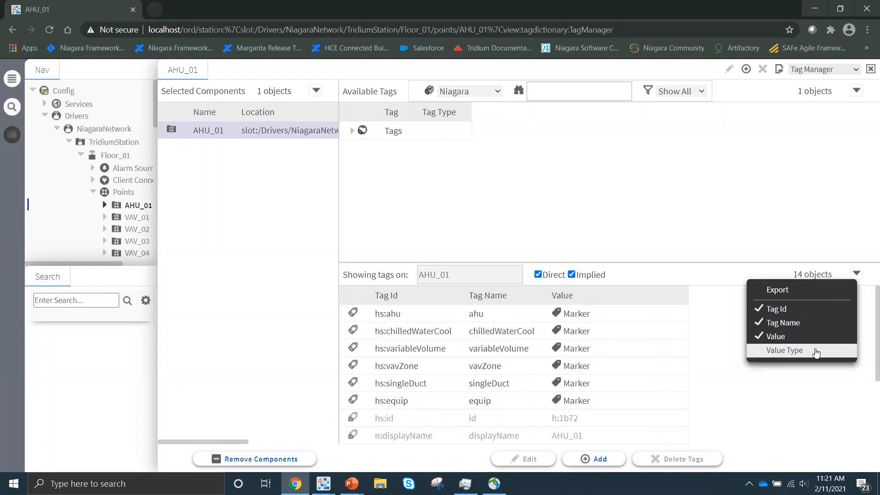
{"action": "left_click", "coordinate": [794, 290]}
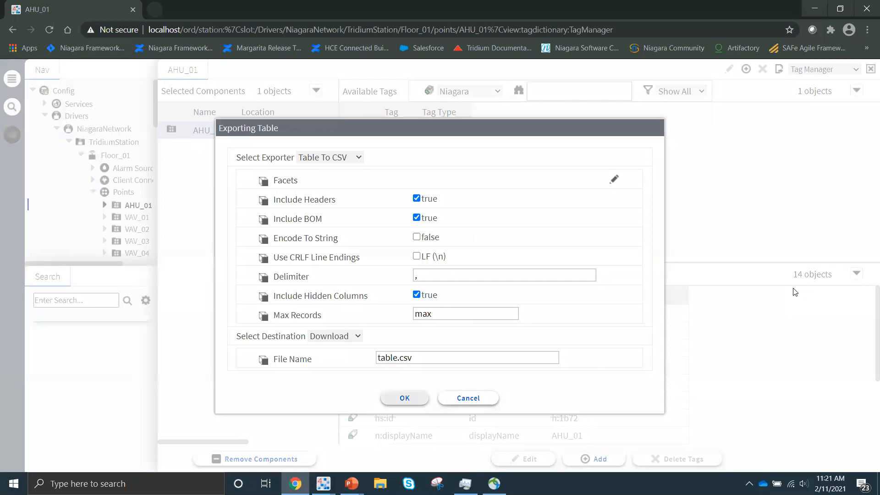
{"action": "left_click", "coordinate": [410, 404]}
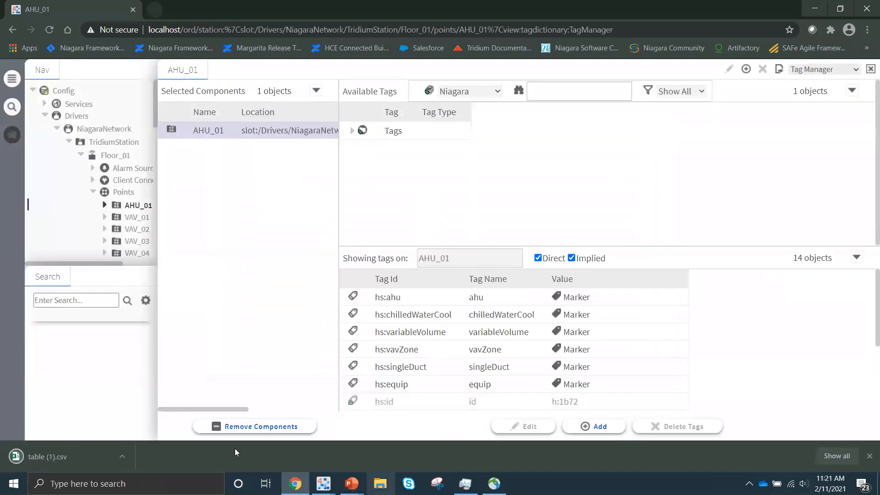
{"action": "left_click", "coordinate": [65, 457]}
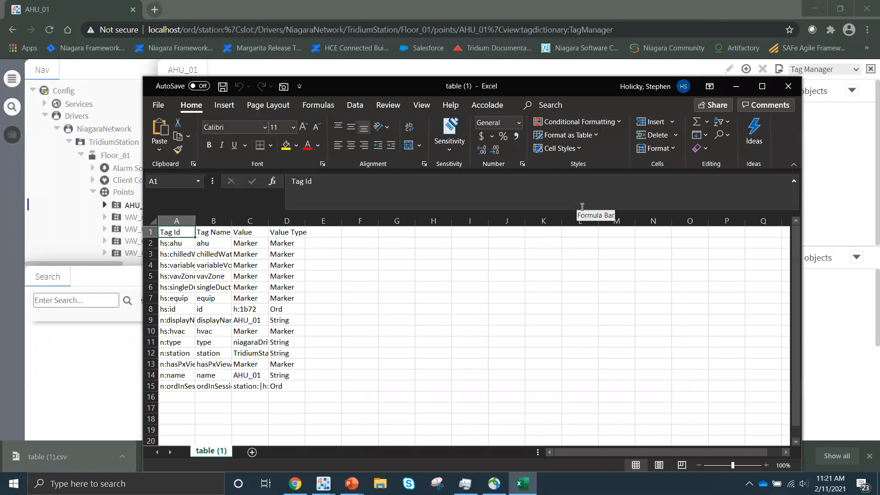
Step: Switch back to the browser's Tag Manager, show the Haystack dictionary under the available tags, and review AHU_01's tag list
{"action": "key", "text": "alt+Tab"}
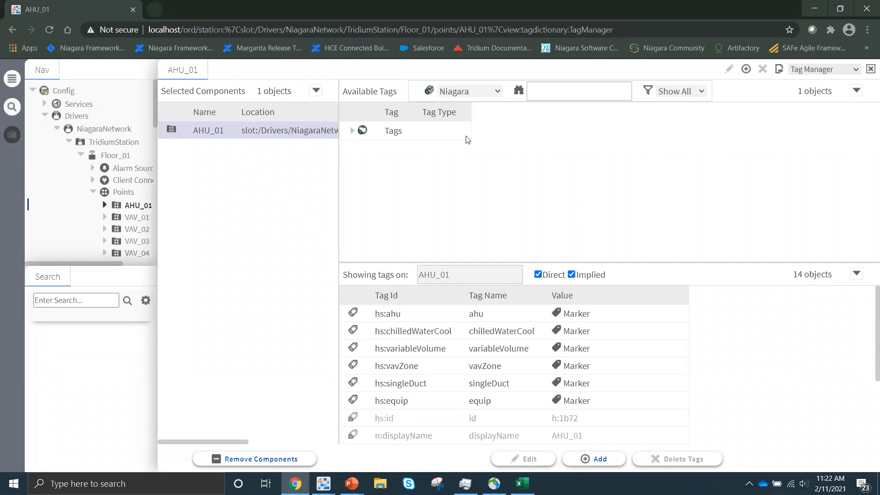
{"action": "left_click", "coordinate": [478, 93]}
{"action": "left_click", "coordinate": [477, 114]}
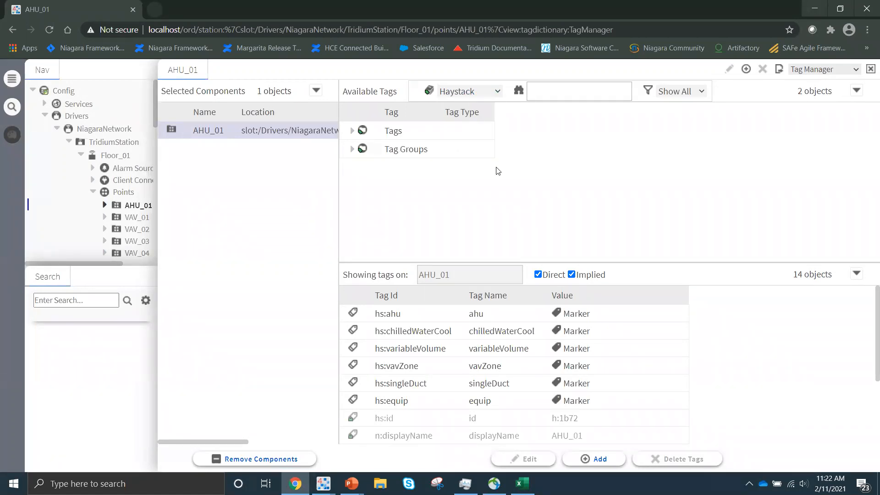
{"action": "scroll", "coordinate": [512, 357], "scroll_direction": "down", "scroll_amount": 2}
{"action": "scroll", "coordinate": [511, 356], "scroll_direction": "up", "scroll_amount": 2}
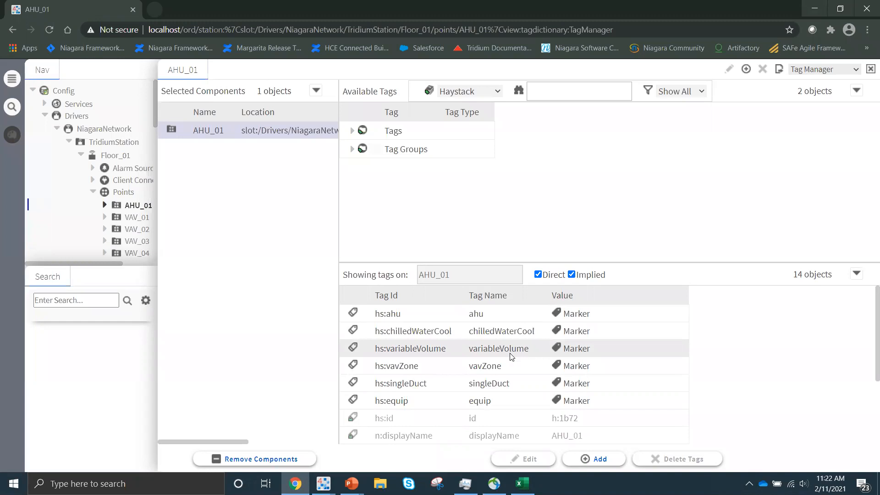
{"action": "scroll", "coordinate": [511, 357], "scroll_direction": "down", "scroll_amount": 4}
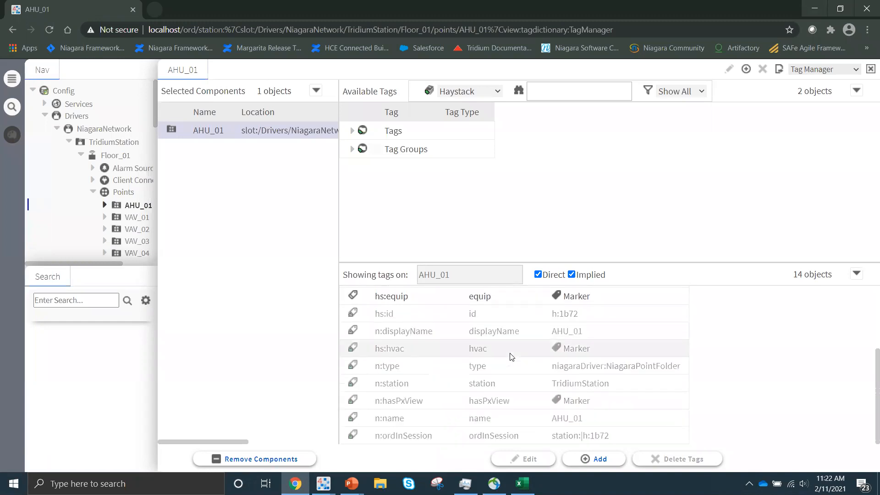
{"action": "scroll", "coordinate": [512, 357], "scroll_direction": "up", "scroll_amount": 4}
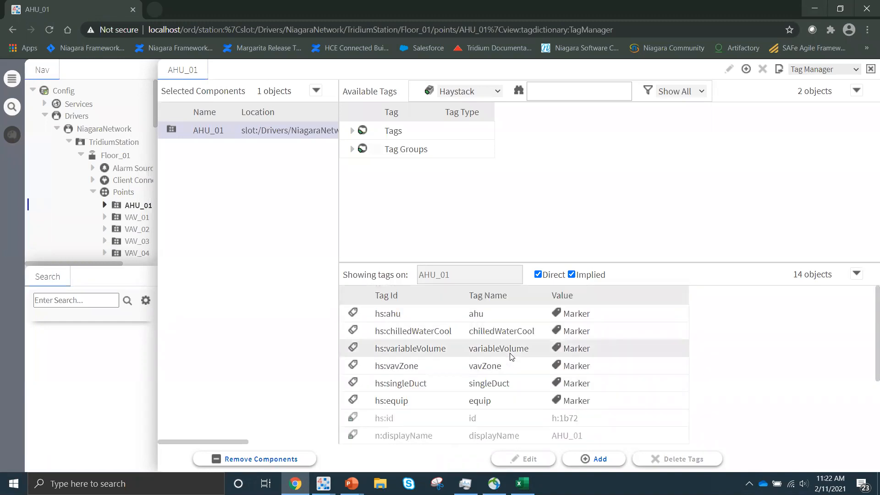
Step: Expand the Haystack dictionary's Tags folder and look through the tags it offers
{"action": "left_click", "coordinate": [352, 133]}
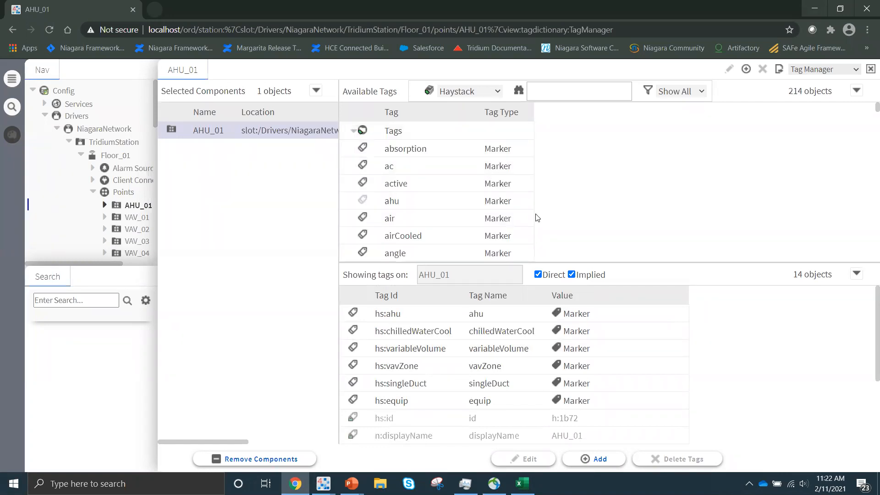
{"action": "scroll", "coordinate": [459, 193], "scroll_direction": "down", "scroll_amount": 5}
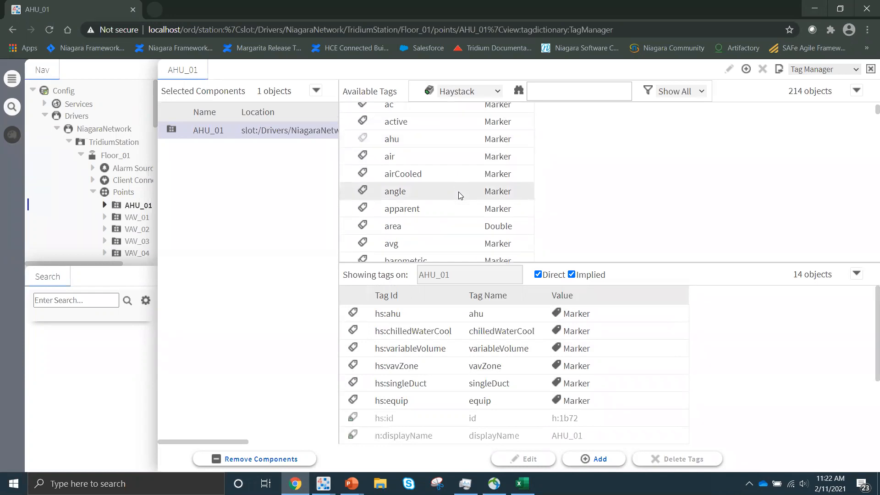
{"action": "scroll", "coordinate": [460, 195], "scroll_direction": "down", "scroll_amount": 4}
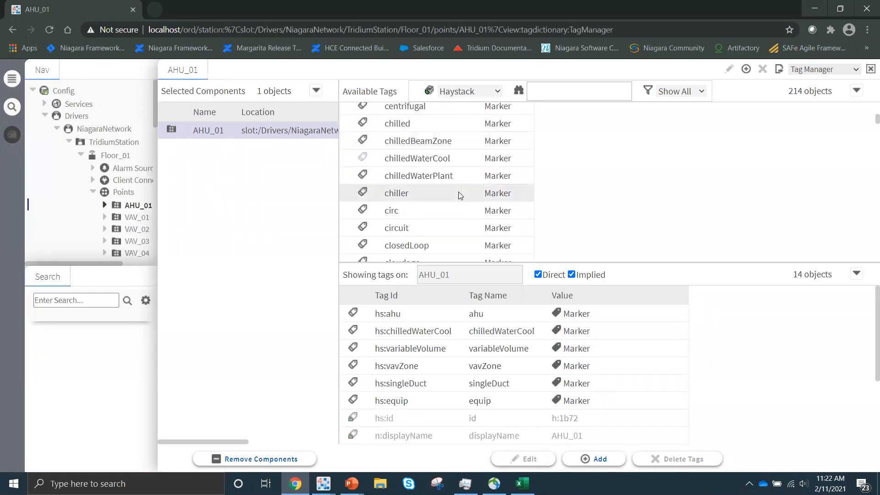
{"action": "scroll", "coordinate": [460, 194], "scroll_direction": "down", "scroll_amount": 4}
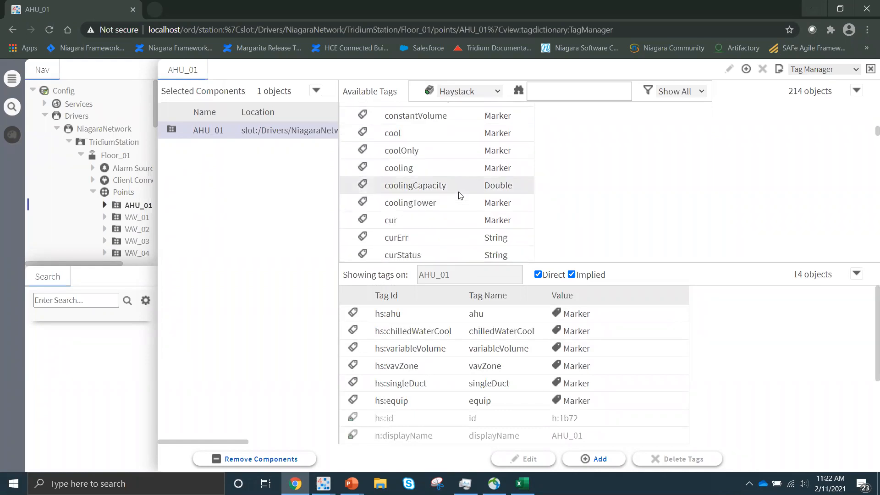
{"action": "scroll", "coordinate": [460, 195], "scroll_direction": "down", "scroll_amount": 4}
{"action": "scroll", "coordinate": [460, 195], "scroll_direction": "down", "scroll_amount": 2}
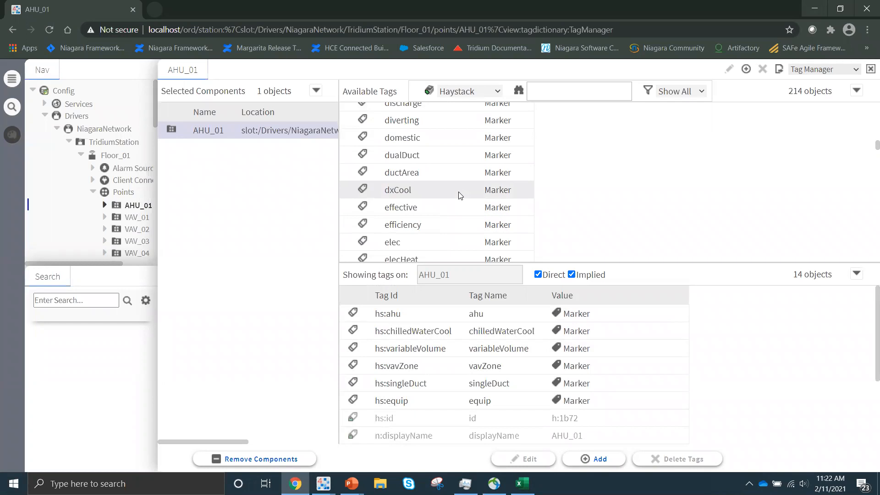
{"action": "scroll", "coordinate": [460, 195], "scroll_direction": "up", "scroll_amount": 10}
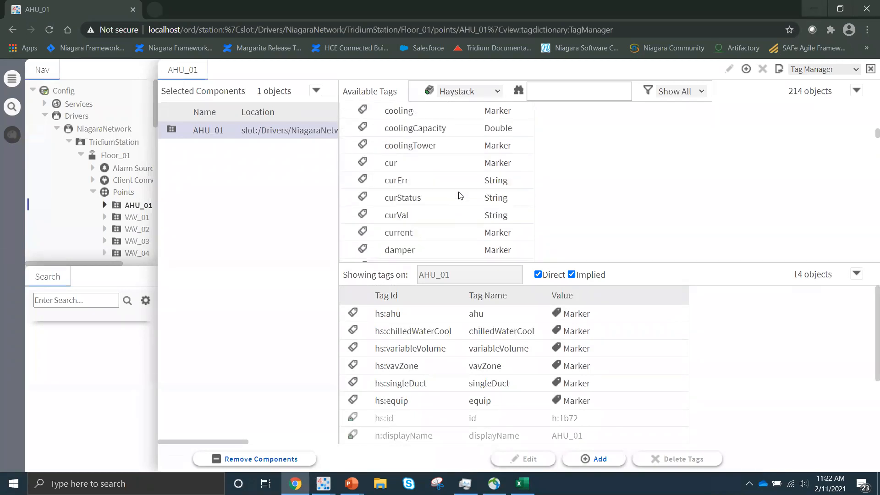
Step: Filter the available Haystack tags by "ac" and add the ac marker tag to AHU_01
{"action": "left_click", "coordinate": [579, 96]}
{"action": "type", "text": "ac"}
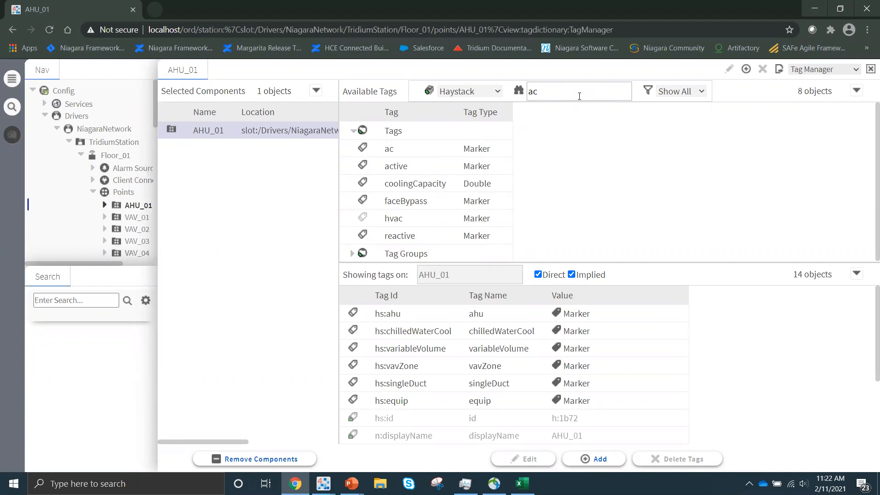
{"action": "left_click", "coordinate": [400, 143]}
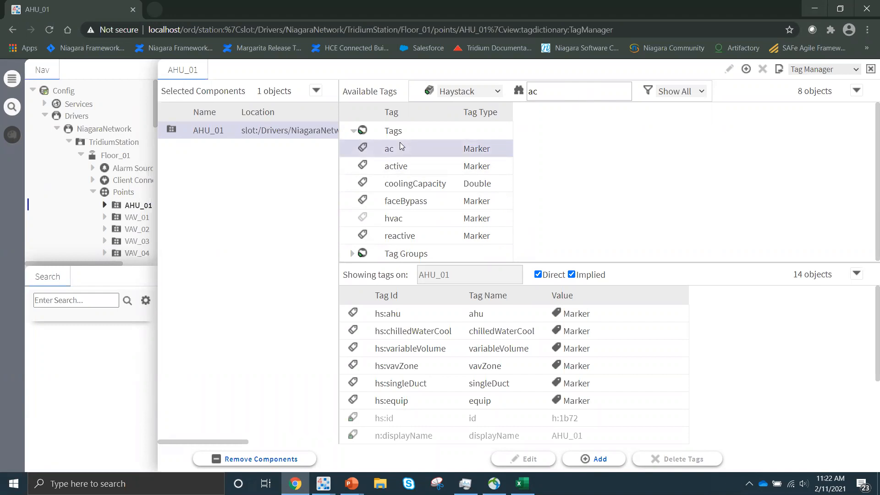
{"action": "mouse_move", "coordinate": [400, 142]}
{"action": "left_mouse_down"}
{"action": "mouse_move", "coordinate": [356, 169]}
{"action": "mouse_move", "coordinate": [239, 151]}
{"action": "mouse_move", "coordinate": [236, 137]}
{"action": "mouse_move", "coordinate": [416, 149]}
{"action": "mouse_move", "coordinate": [407, 149]}
{"action": "left_mouse_up"}
{"action": "double_click", "coordinate": [407, 149]}
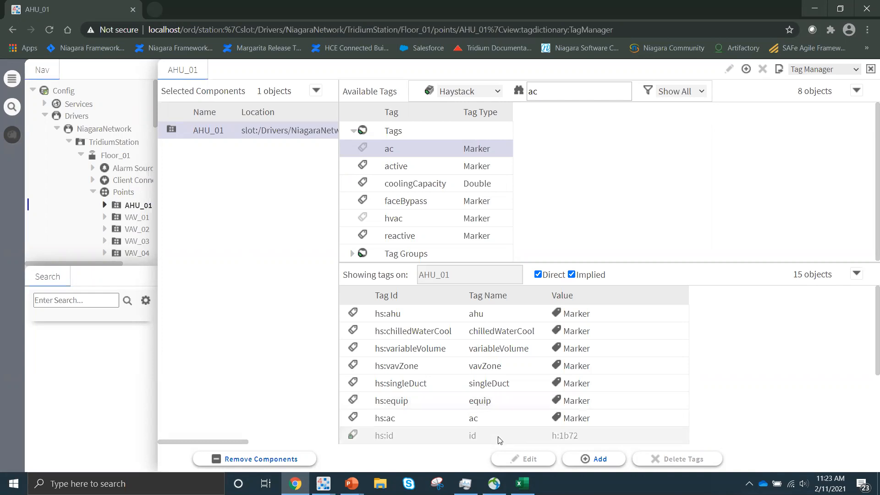
Step: Delete the direct hs:ac tag from AHU_01 and confirm the deletion
{"action": "left_click", "coordinate": [417, 418]}
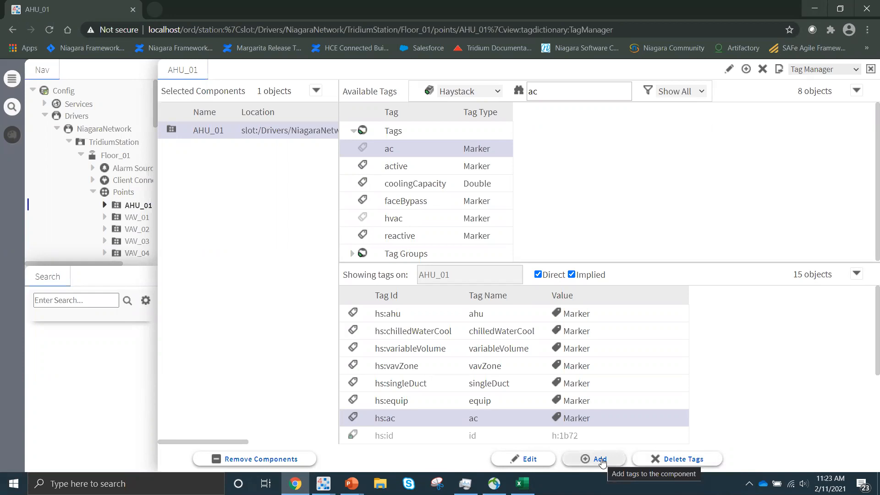
{"action": "scroll", "coordinate": [524, 358], "scroll_direction": "down", "scroll_amount": 2}
{"action": "scroll", "coordinate": [524, 358], "scroll_direction": "up", "scroll_amount": 1}
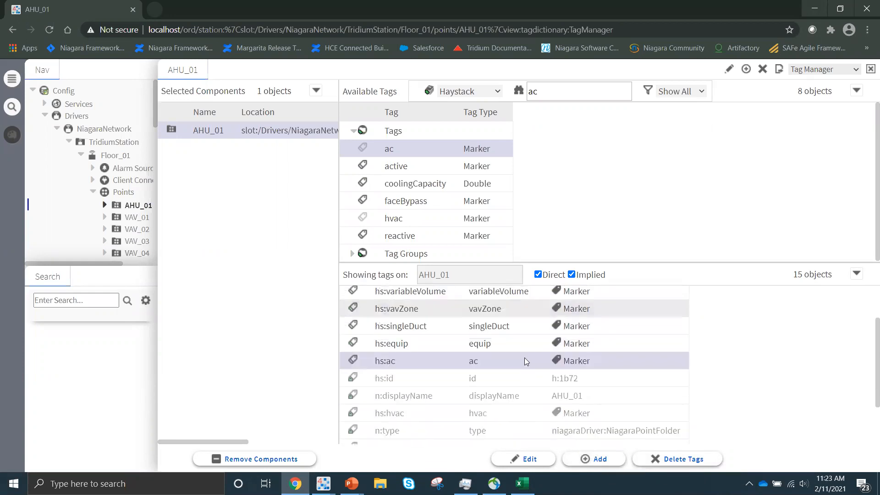
{"action": "scroll", "coordinate": [527, 403], "scroll_direction": "up", "scroll_amount": 3}
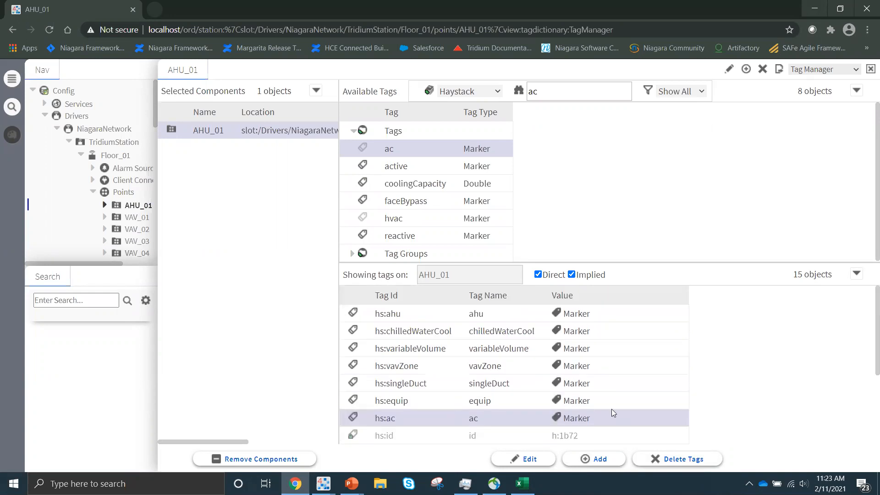
{"action": "left_click", "coordinate": [674, 459]}
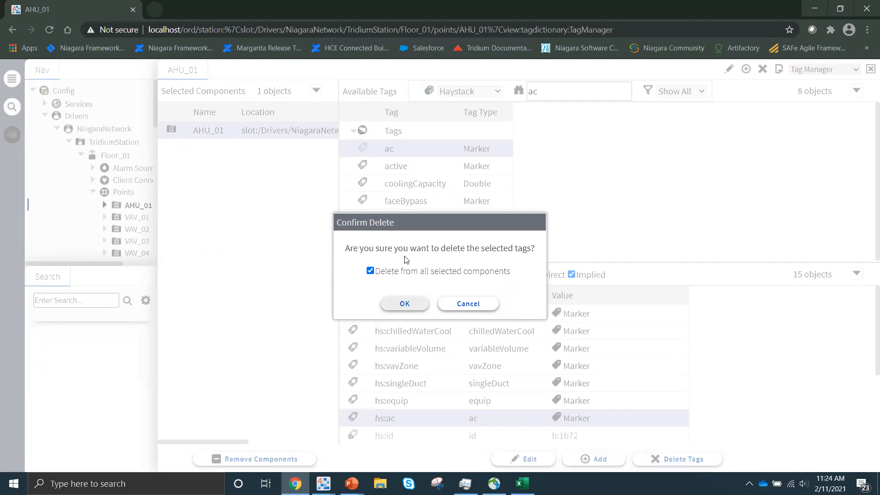
{"action": "left_click", "coordinate": [464, 303]}
{"action": "left_click", "coordinate": [708, 457]}
{"action": "left_click", "coordinate": [392, 309]}
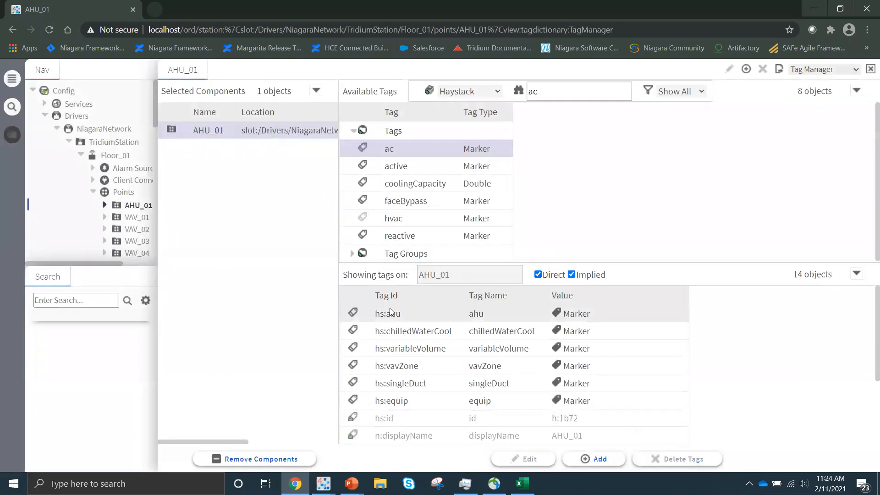
Step: Search the station with the query n:name like ".*AHU.*" and look through the matching components
{"action": "left_click", "coordinate": [58, 301]}
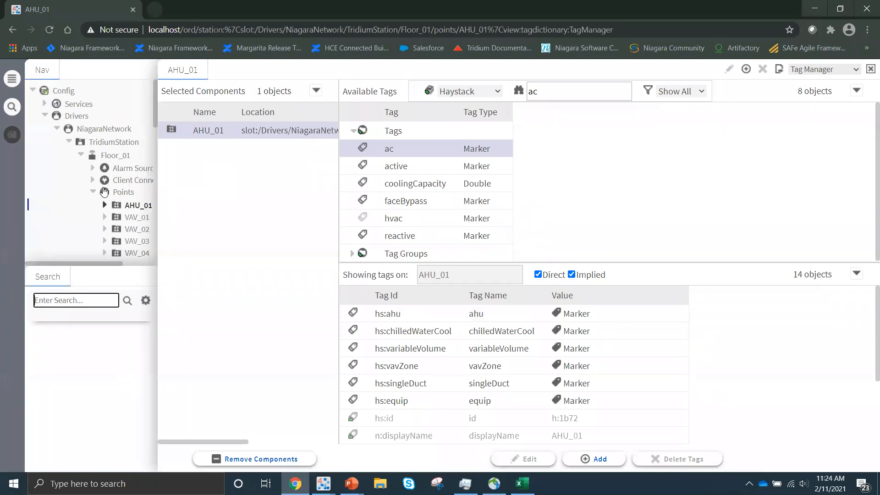
{"action": "scroll", "coordinate": [105, 191], "scroll_direction": "down", "scroll_amount": 1}
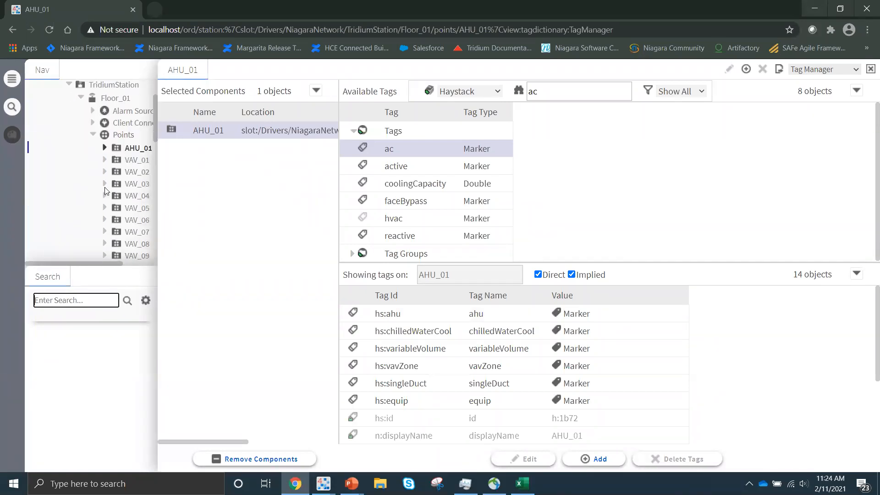
{"action": "type", "text": "n:"}
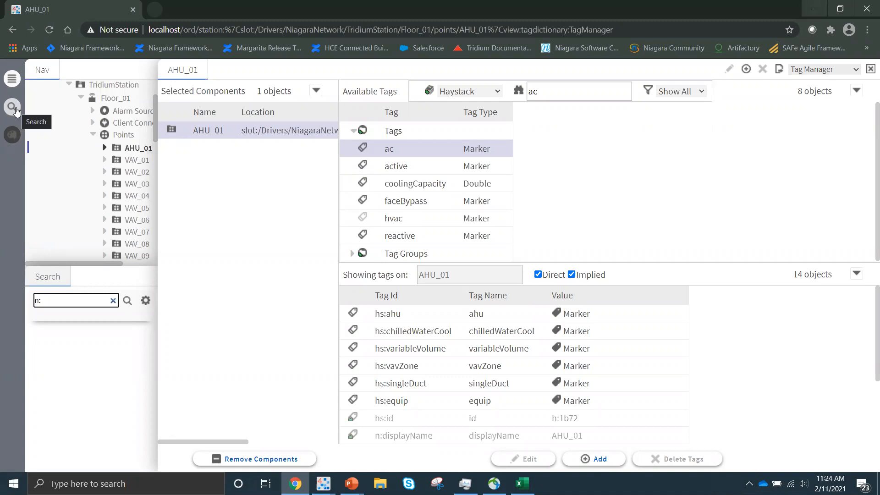
{"action": "type", "text": "name like \".*AHU.*\""}
{"action": "key", "text": "Return"}
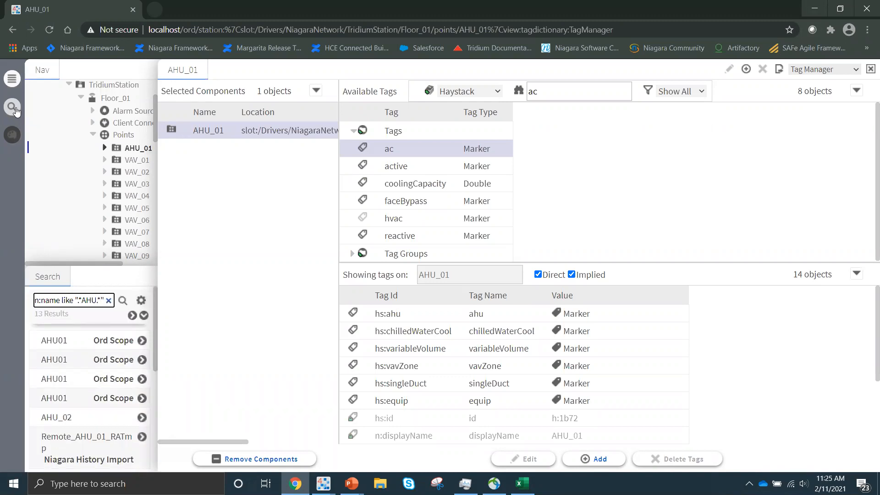
{"action": "scroll", "coordinate": [92, 435], "scroll_direction": "down", "scroll_amount": 5}
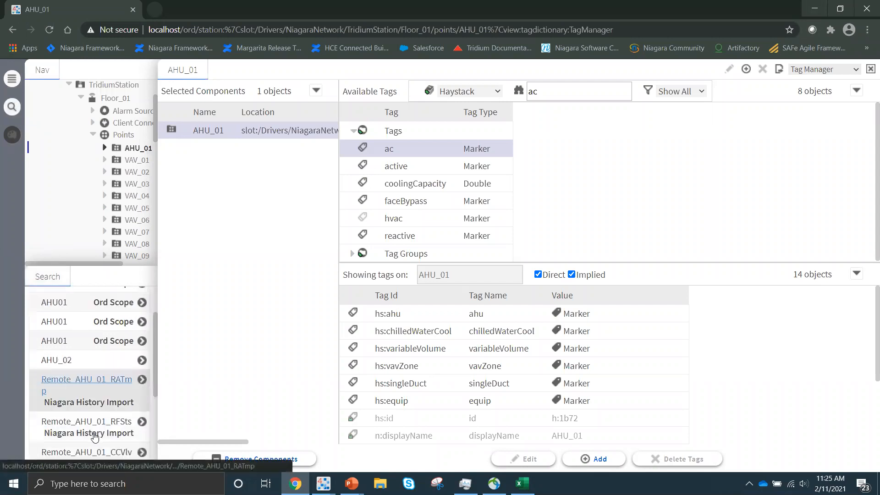
{"action": "scroll", "coordinate": [95, 436], "scroll_direction": "up", "scroll_amount": 5}
{"action": "scroll", "coordinate": [95, 436], "scroll_direction": "down", "scroll_amount": 1}
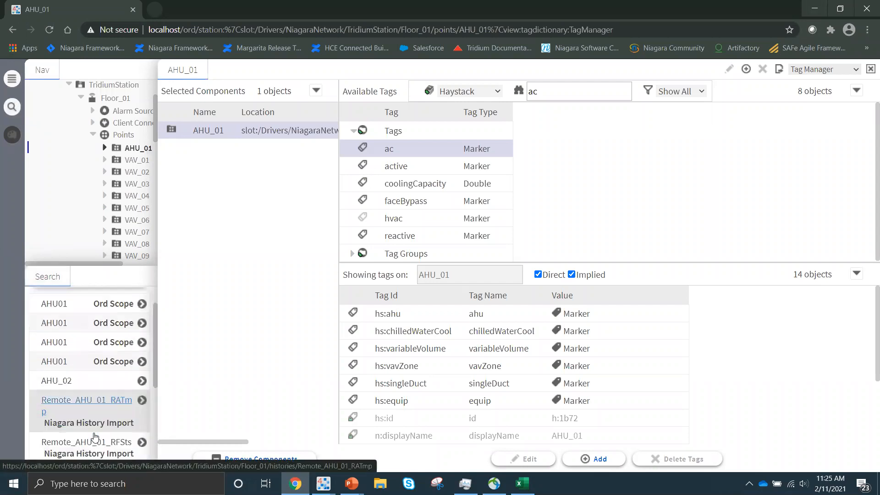
{"action": "scroll", "coordinate": [95, 436], "scroll_direction": "up", "scroll_amount": 2}
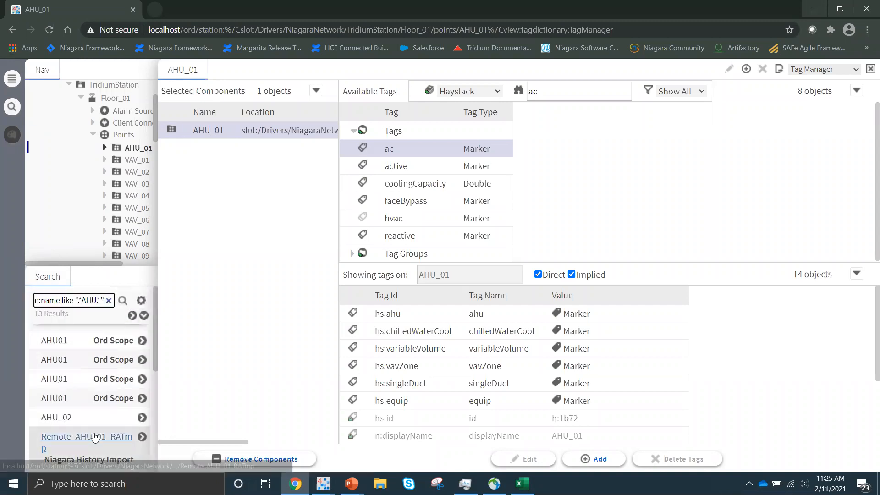
Step: Add AHU_02 from the search results to the selected components and apply the Haystack ac tag to both AHU_01 and AHU_02
{"action": "left_click_drag", "start_coordinate": [82, 415], "coordinate": [218, 250]}
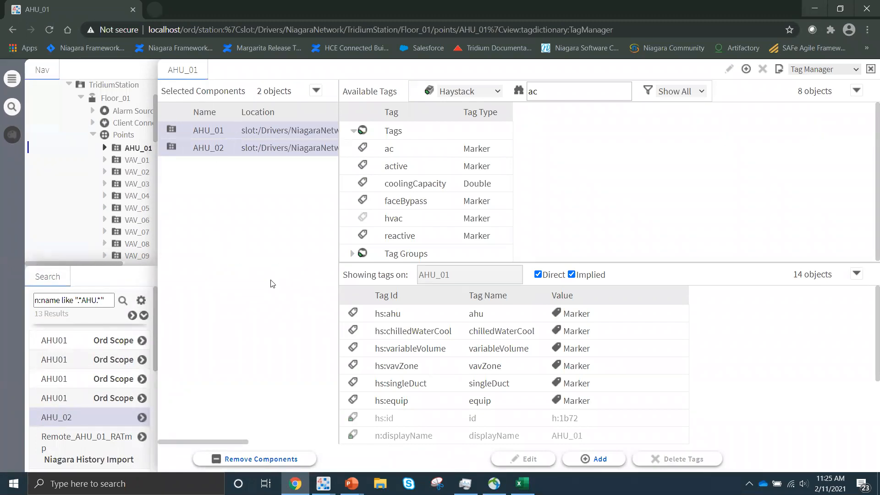
{"action": "double_click", "coordinate": [425, 156]}
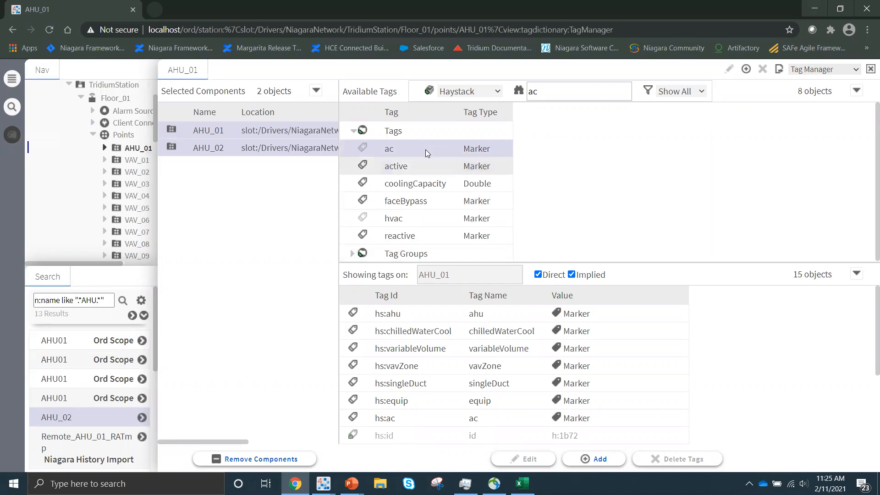
{"action": "mouse_move", "coordinate": [425, 150]}
{"action": "left_mouse_down"}
{"action": "mouse_move", "coordinate": [288, 187]}
{"action": "mouse_move", "coordinate": [266, 142]}
{"action": "left_mouse_up"}
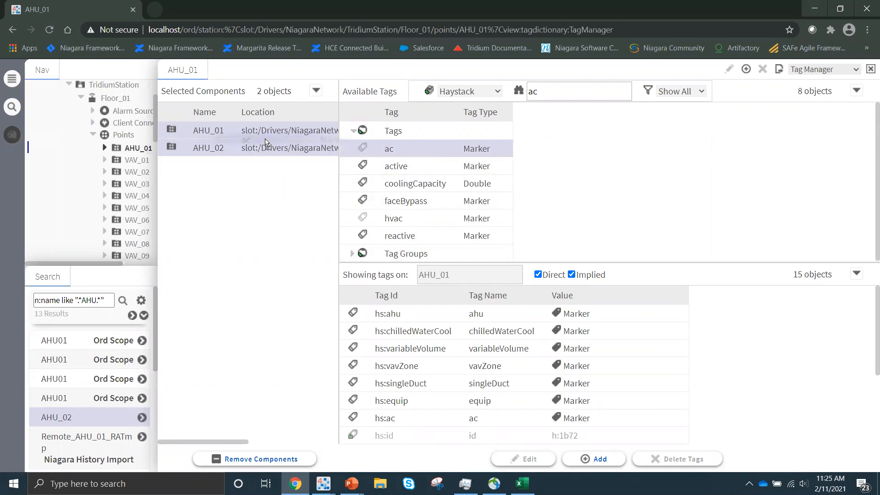
{"action": "left_click_drag", "start_coordinate": [266, 142], "coordinate": [392, 157]}
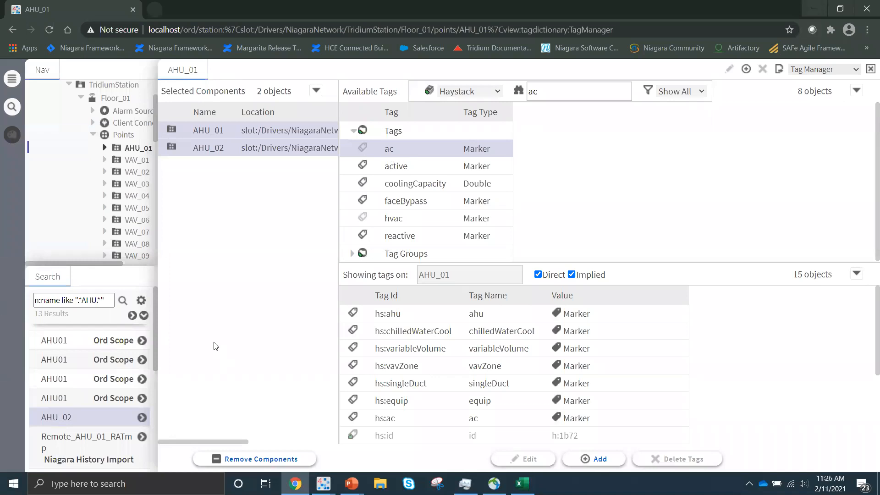
Step: Delete the hs:ac tag from all selected components, and check the tags of AHU_01 and AHU_02 individually
{"action": "left_click", "coordinate": [405, 414]}
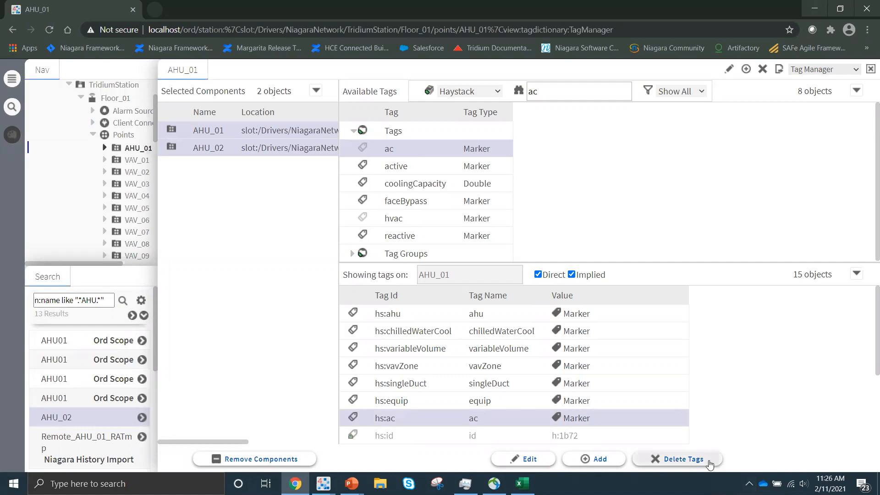
{"action": "left_click", "coordinate": [678, 459]}
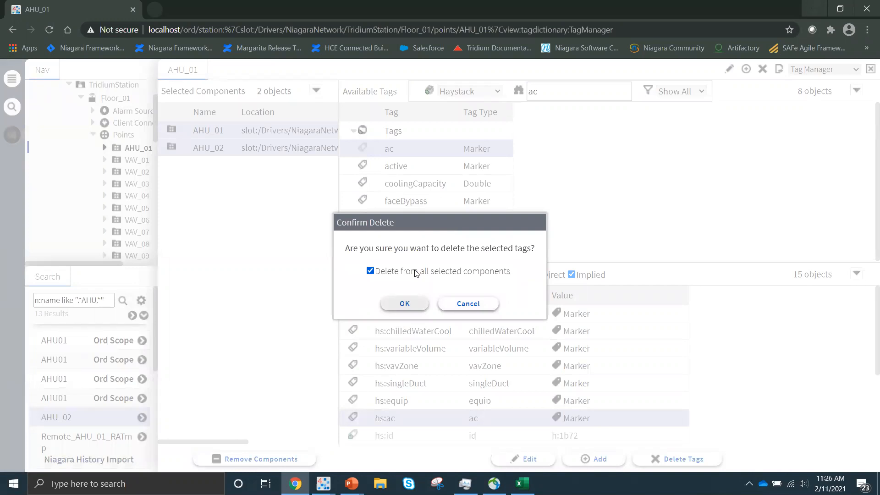
{"action": "left_click", "coordinate": [404, 303]}
{"action": "left_click", "coordinate": [239, 137]}
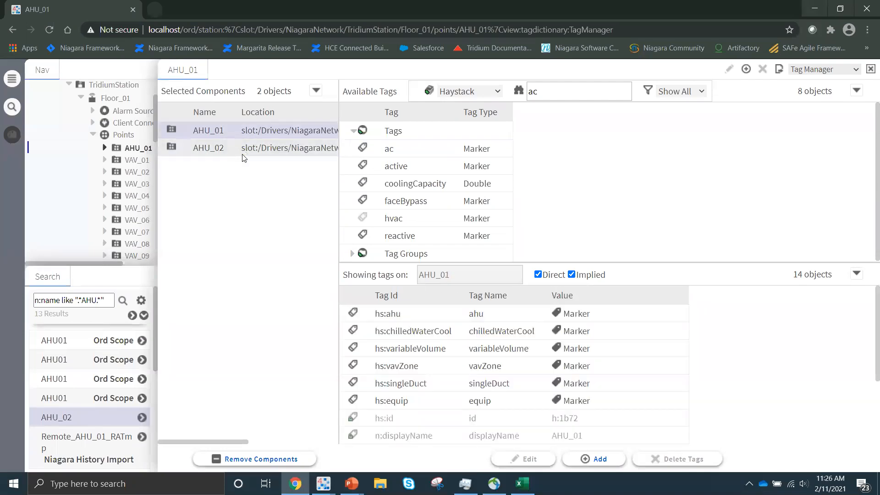
{"action": "left_click", "coordinate": [243, 152]}
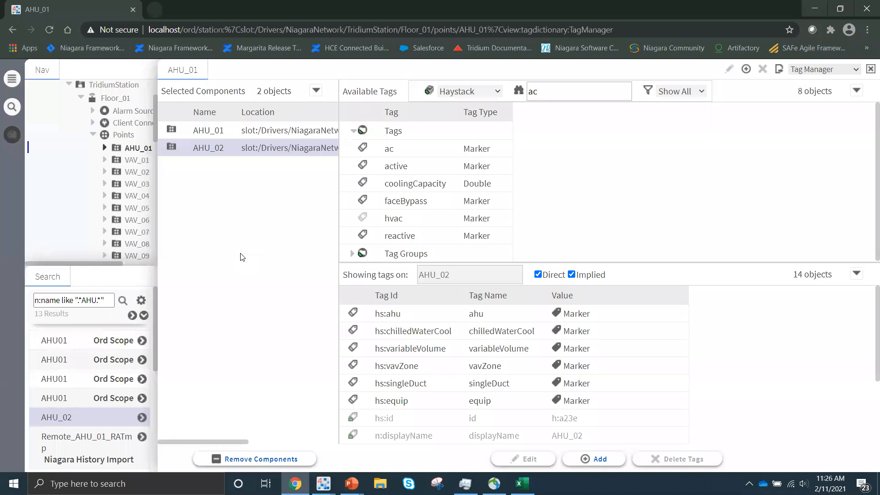
Step: Remove AHU_01 and AHU_02 from the selected components and search the station with the query n:name like ".*VAV.*"
{"action": "left_click", "coordinate": [281, 136]}
{"action": "left_click", "coordinate": [269, 459]}
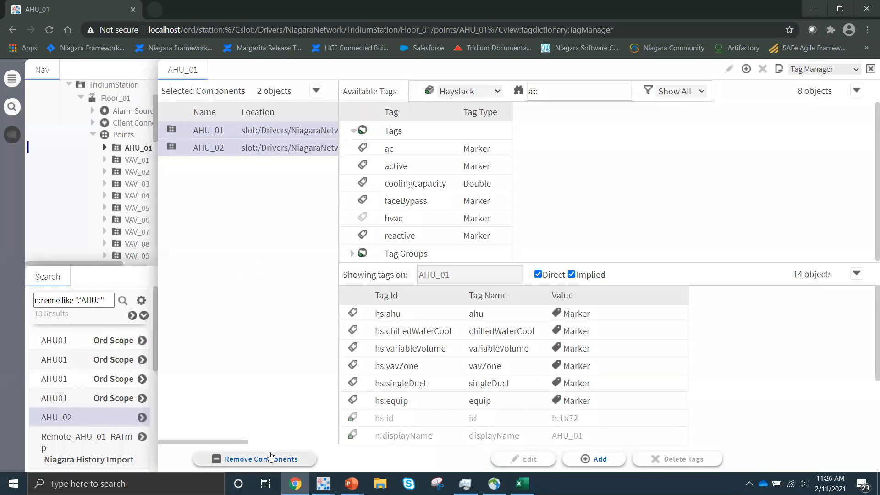
{"action": "left_click", "coordinate": [74, 300]}
{"action": "key", "text": "ctrl+a"}
{"action": "key", "text": "BackSpace"}
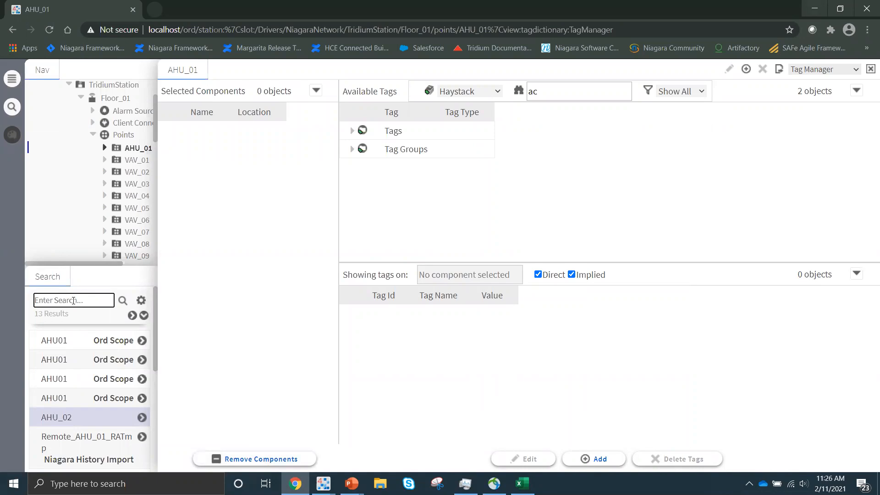
{"action": "type", "text": "n:name like \".*VAV.*"}
{"action": "key", "text": "Return"}
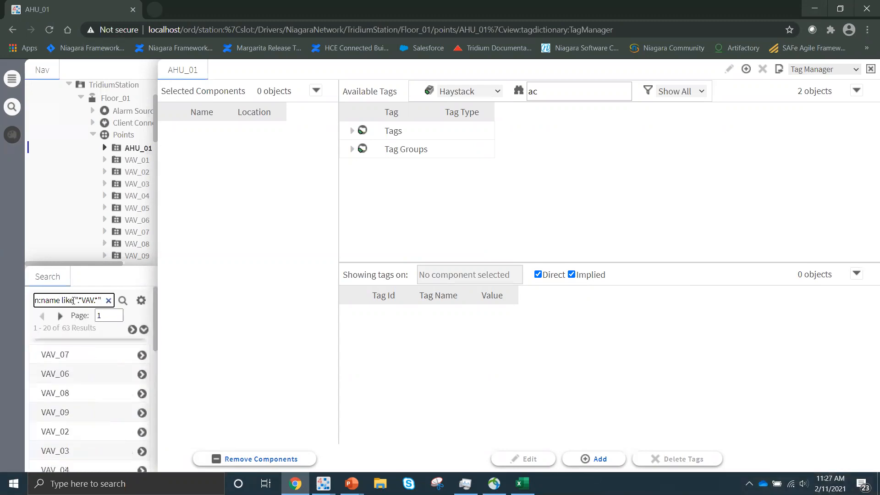
{"action": "scroll", "coordinate": [95, 422], "scroll_direction": "down", "scroll_amount": 10}
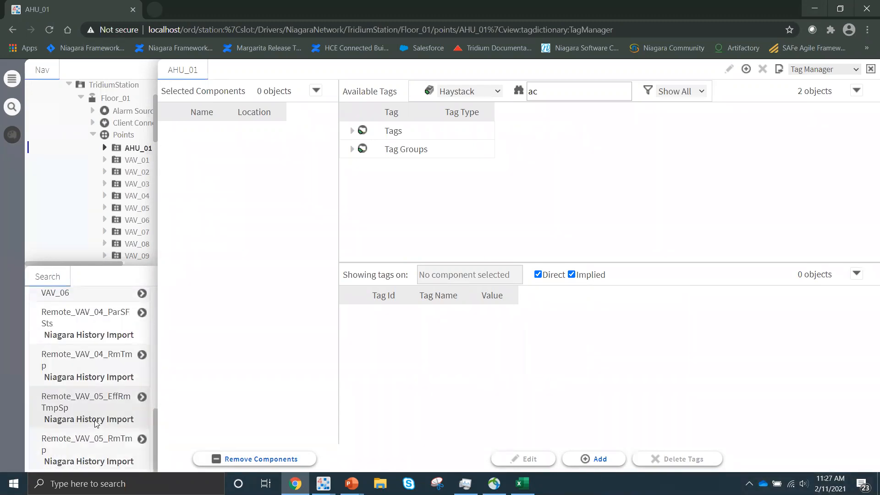
{"action": "scroll", "coordinate": [96, 422], "scroll_direction": "up", "scroll_amount": 10}
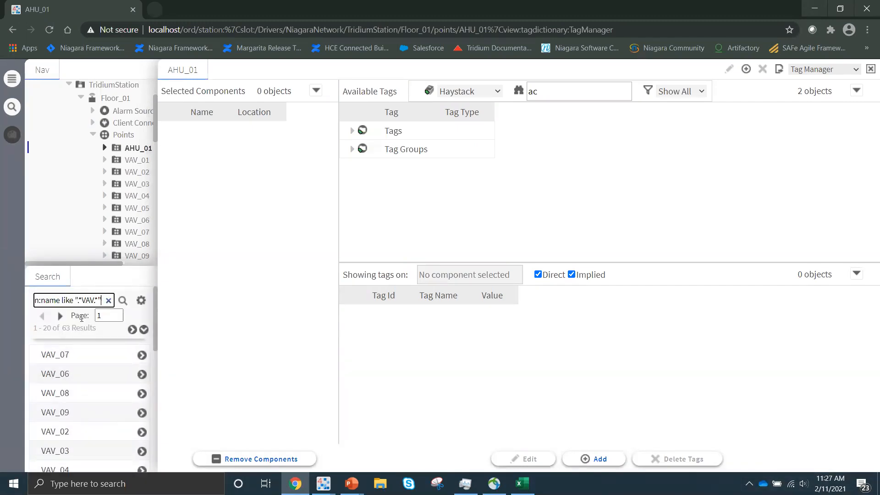
Step: Narrow the VAV search to equipment by extending the query with and hs:equip
{"action": "type", "text": "and hs"}
{"action": "type", "text": ":equip"}
{"action": "key", "text": "Return"}
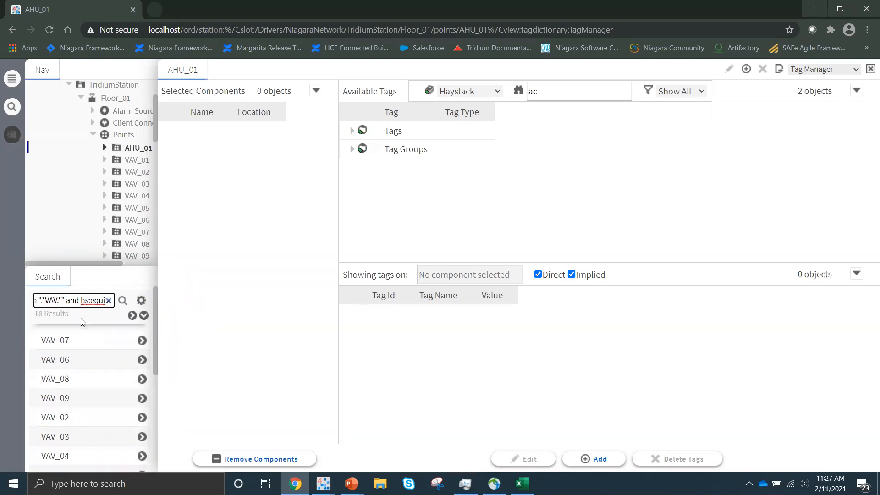
{"action": "scroll", "coordinate": [98, 354], "scroll_direction": "down", "scroll_amount": 5}
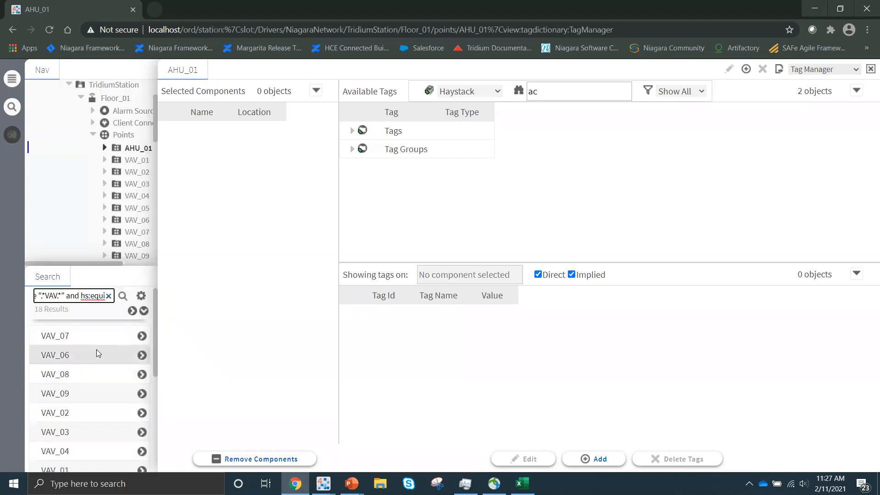
{"action": "scroll", "coordinate": [99, 353], "scroll_direction": "up", "scroll_amount": 5}
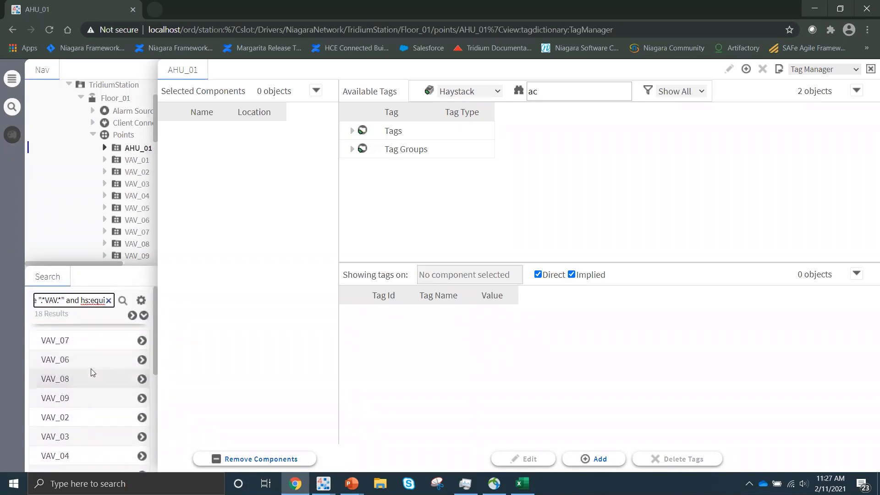
Step: Add all VAV components from the search results to the selected components
{"action": "scroll", "coordinate": [102, 358], "scroll_direction": "down", "scroll_amount": 5}
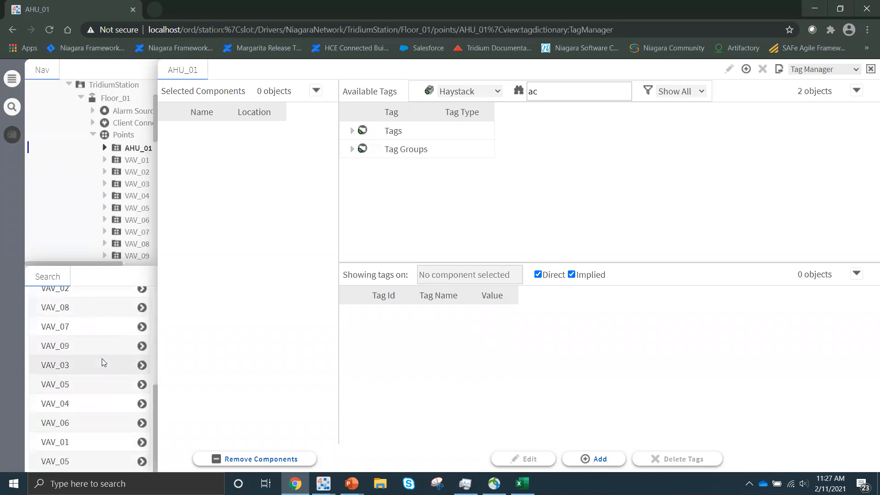
{"action": "left_click", "coordinate": [91, 453], "text": "shift"}
{"action": "scroll", "coordinate": [91, 348], "scroll_direction": "up", "scroll_amount": 5}
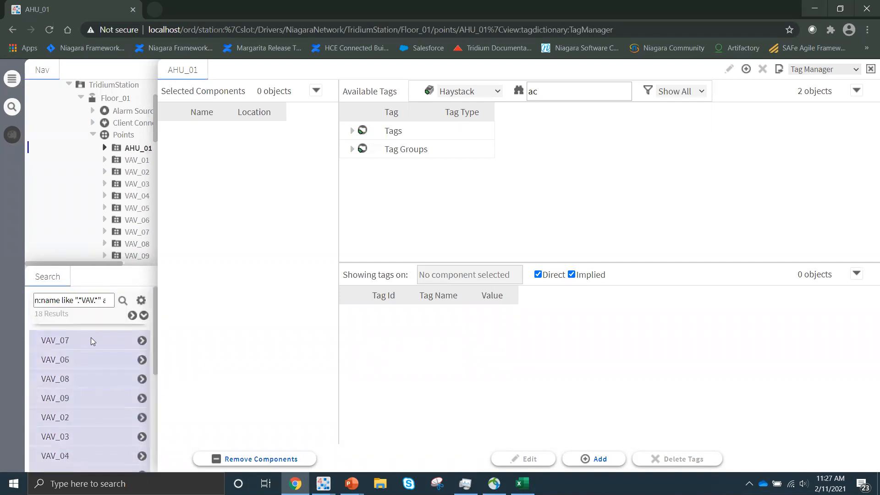
{"action": "left_click_drag", "start_coordinate": [89, 337], "coordinate": [241, 130]}
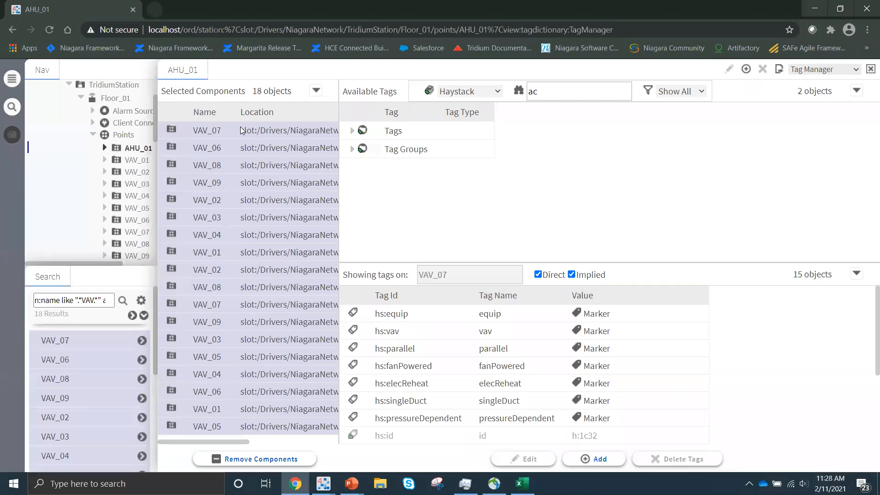
Step: Expand the available Haystack tags, look for a floor tag, and clear the tag filter
{"action": "left_click", "coordinate": [352, 131]}
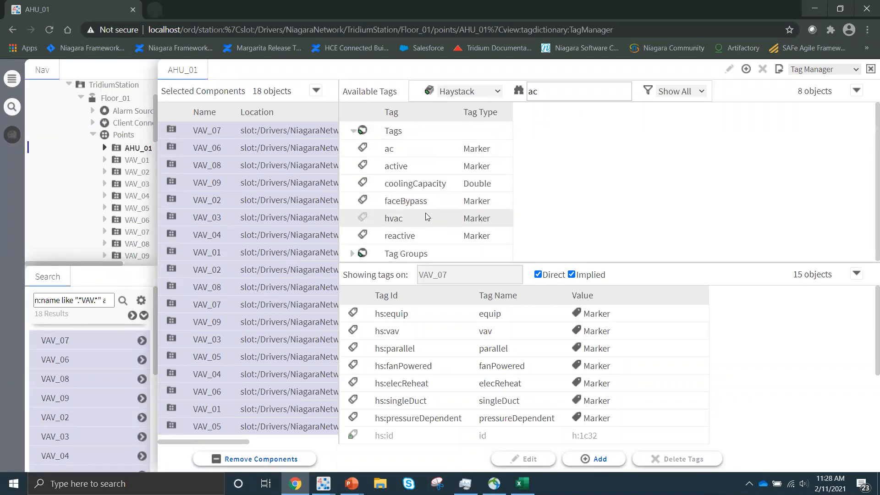
{"action": "key", "text": "BackSpace"}
{"action": "key", "text": "BackSpace"}
{"action": "type", "text": "floo"}
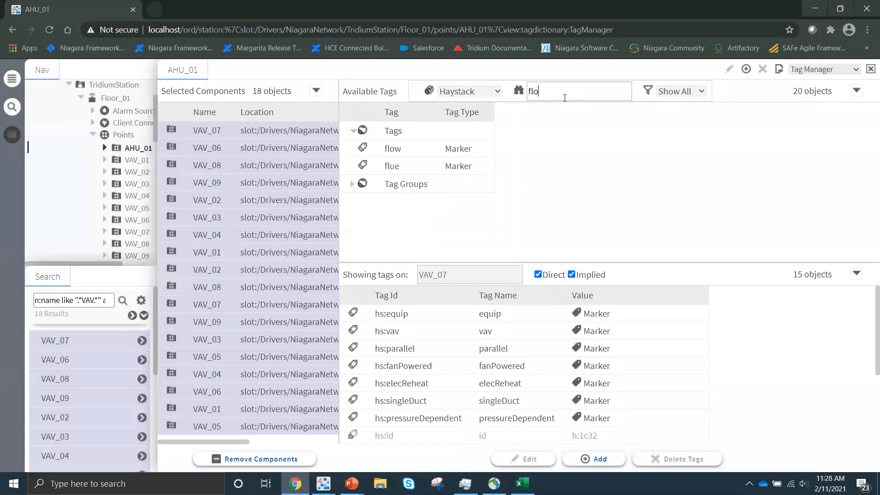
{"action": "key", "text": "BackSpace"}
{"action": "key", "text": "BackSpace"}
{"action": "key", "text": "BackSpace"}
{"action": "key", "text": "BackSpace"}
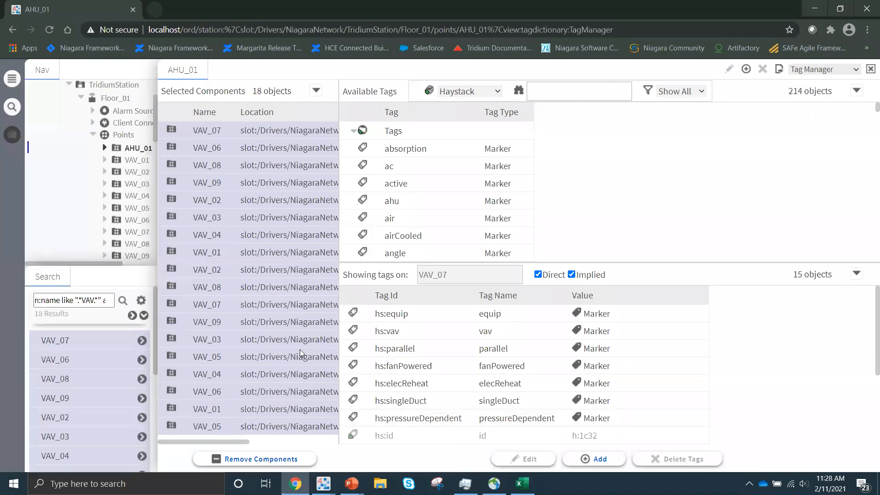
Step: Widen the selected components area to show full locations and sort the components by location
{"action": "left_click_drag", "start_coordinate": [344, 275], "coordinate": [521, 277]}
{"action": "left_click", "coordinate": [432, 115]}
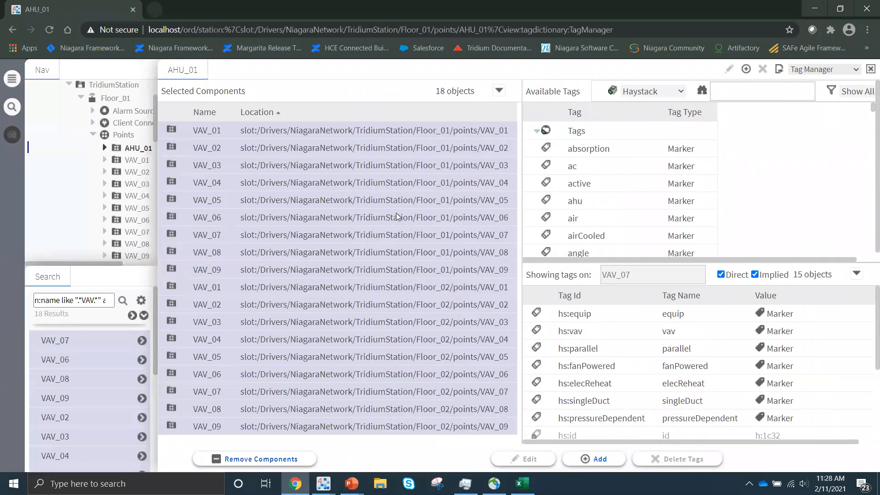
Step: Add an ad hoc tag hs:floor of type baja:String with value 01 to VAV_01 through VAV_09 on Floor_01
{"action": "left_click", "coordinate": [329, 268]}
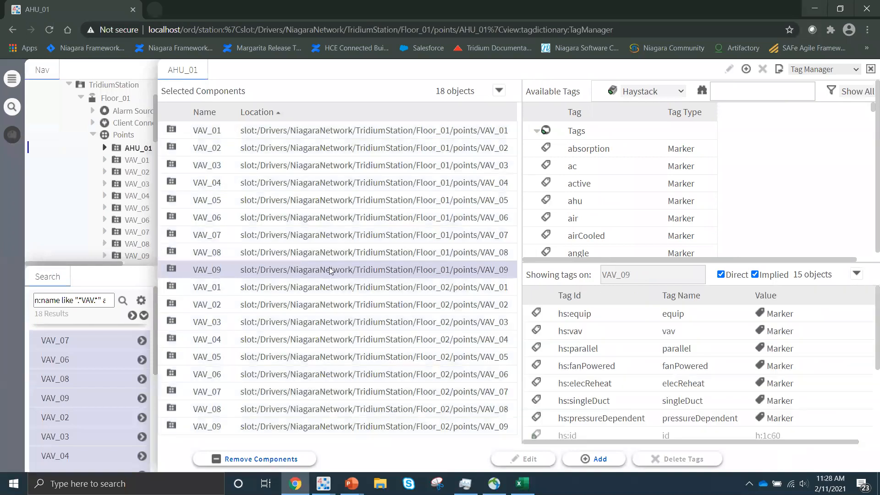
{"action": "left_click", "coordinate": [363, 131], "text": "shift"}
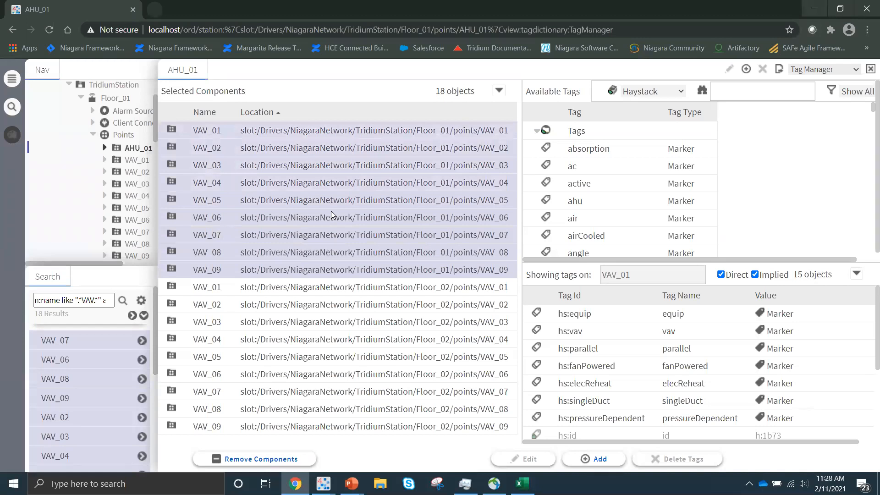
{"action": "left_click", "coordinate": [578, 457]}
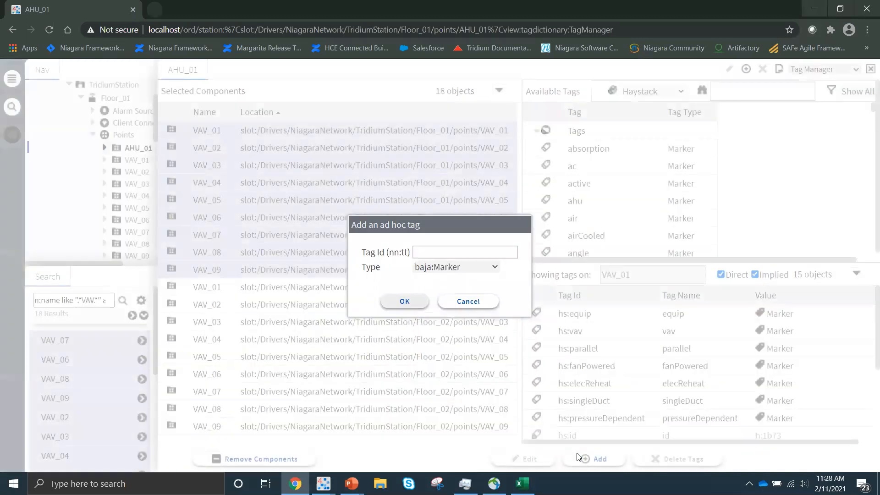
{"action": "left_click", "coordinate": [456, 250]}
{"action": "type", "text": "hs:floor"}
{"action": "left_click", "coordinate": [447, 267]}
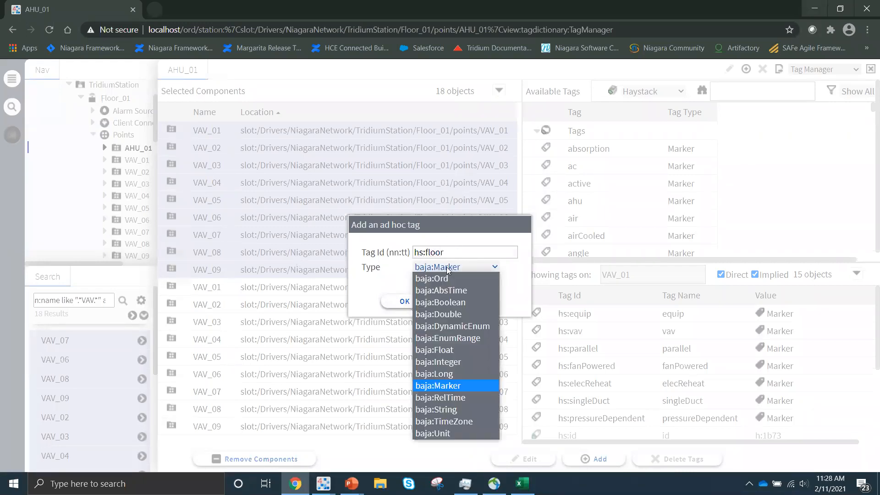
{"action": "left_click", "coordinate": [456, 409]}
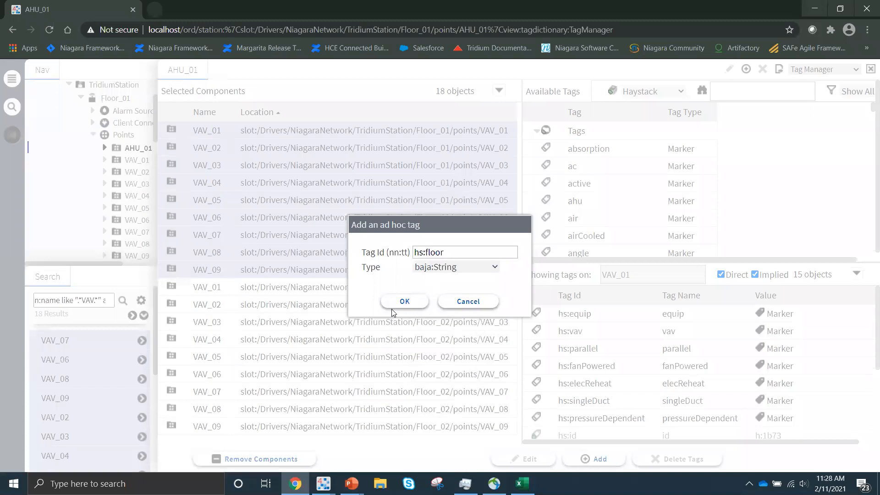
{"action": "left_click", "coordinate": [404, 302]}
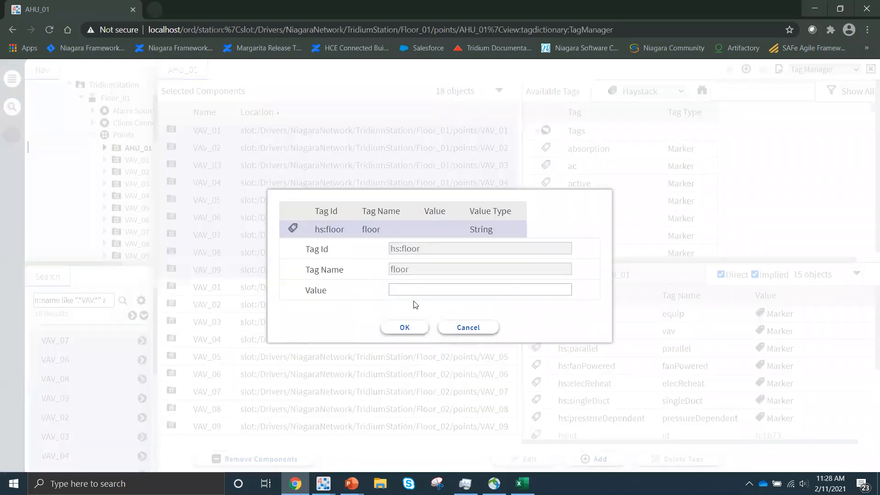
{"action": "type", "text": "01"}
{"action": "left_click", "coordinate": [417, 334]}
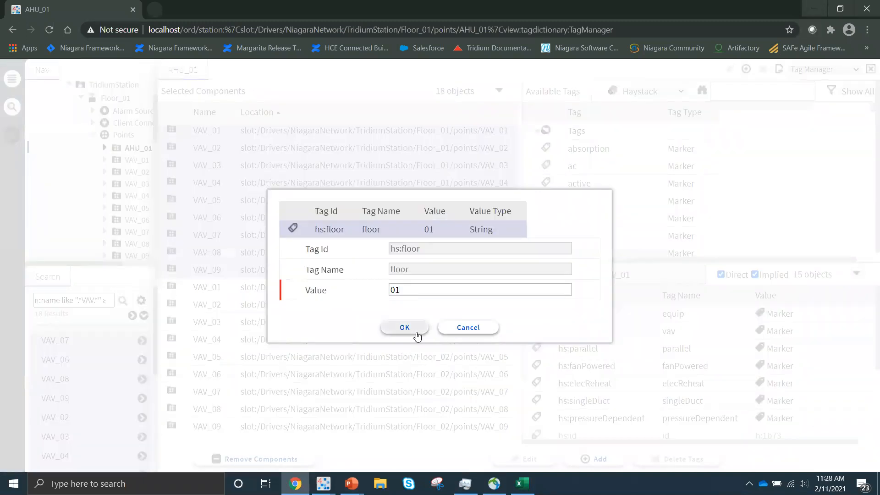
{"action": "scroll", "coordinate": [733, 412], "scroll_direction": "down", "scroll_amount": 3}
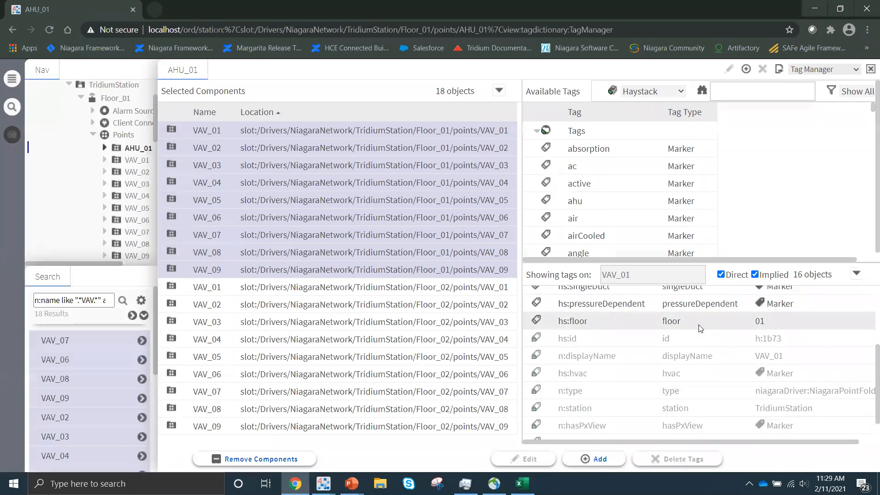
Step: Add an ad hoc tag hs:floor of type baja:String with value 02 to VAV_01 through VAV_09 on Floor_02
{"action": "left_click", "coordinate": [411, 288]}
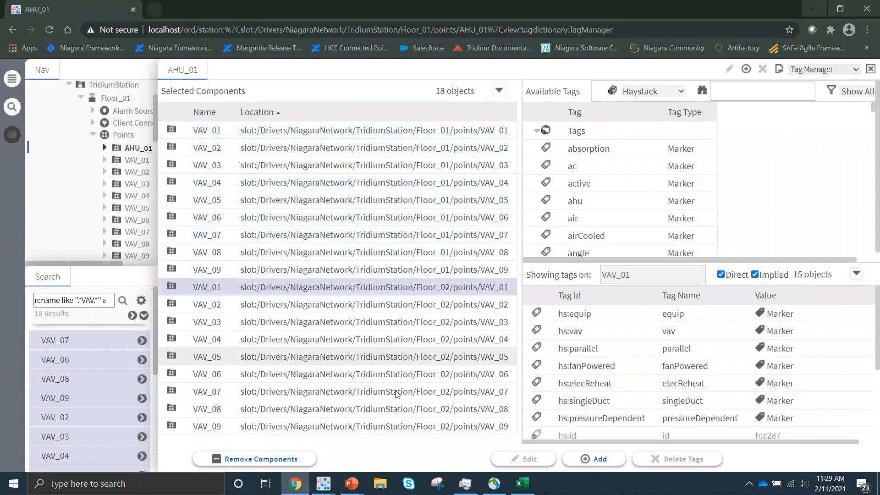
{"action": "left_click", "coordinate": [415, 424], "text": "shift"}
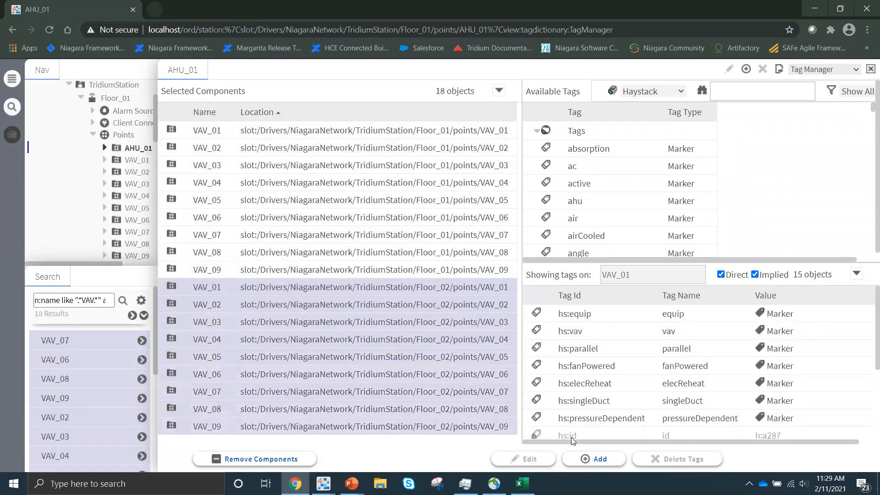
{"action": "left_click", "coordinate": [594, 457]}
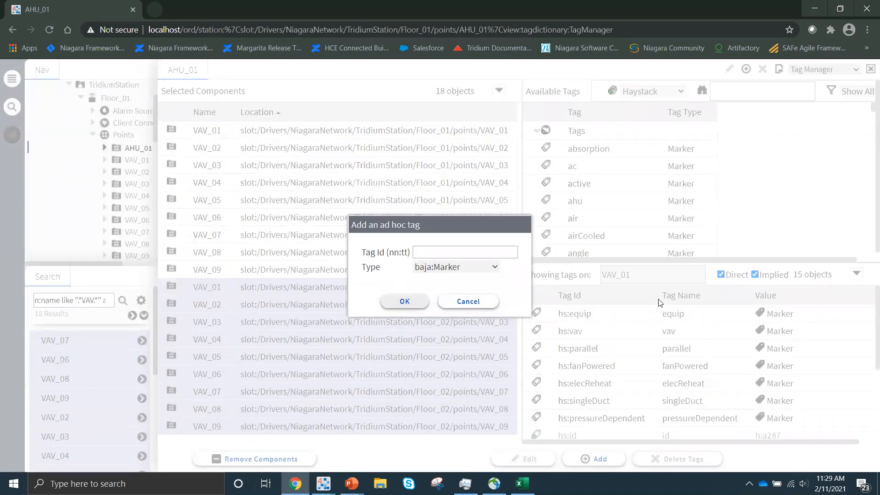
{"action": "left_click", "coordinate": [439, 252]}
{"action": "type", "text": "hs:floor"}
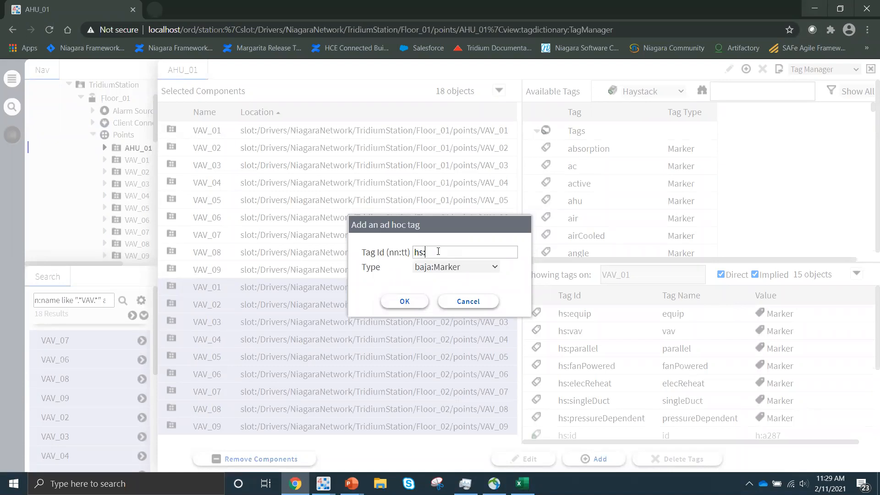
{"action": "left_click", "coordinate": [452, 267]}
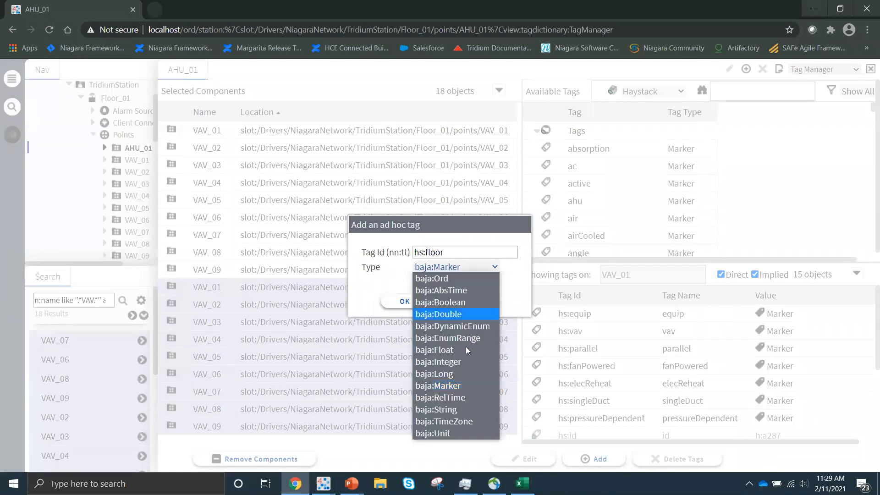
{"action": "left_click", "coordinate": [483, 413]}
{"action": "left_click", "coordinate": [423, 302]}
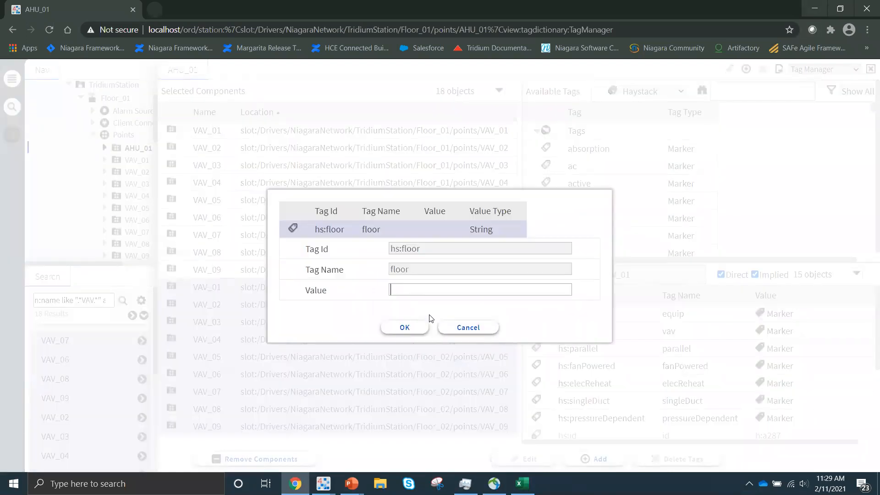
{"action": "type", "text": "02"}
{"action": "right_click", "coordinate": [391, 334]}
{"action": "left_click", "coordinate": [390, 329]}
{"action": "left_click", "coordinate": [390, 328]}
Step: Check the direct and implied tags of VAV_03 on Floor_02, including its floor tag
{"action": "left_click", "coordinate": [389, 326]}
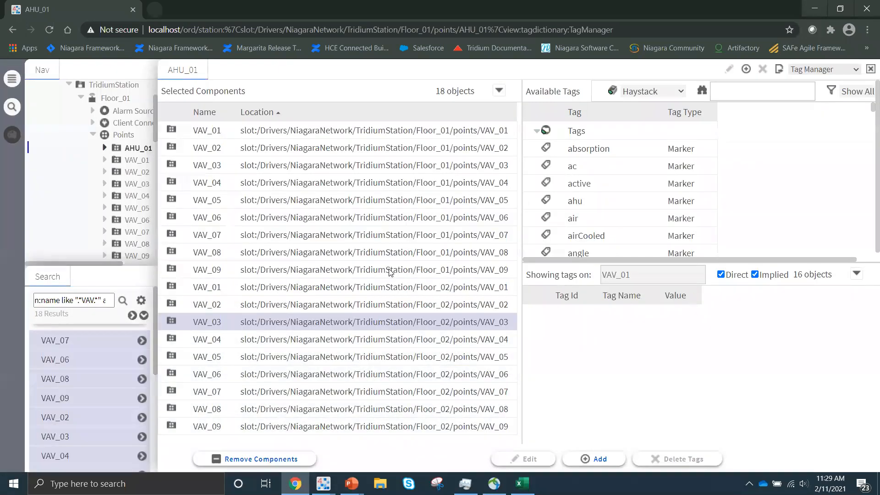
{"action": "scroll", "coordinate": [694, 384], "scroll_direction": "down", "scroll_amount": 3}
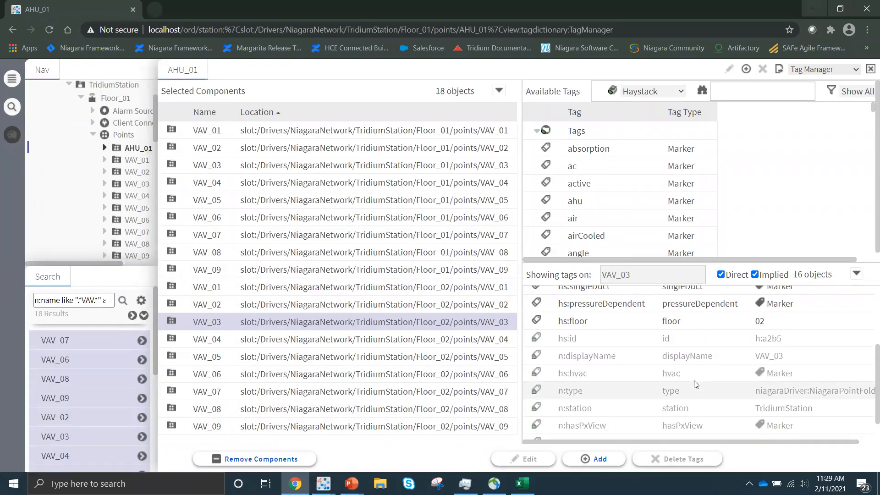
{"action": "scroll", "coordinate": [694, 384], "scroll_direction": "up", "scroll_amount": 1}
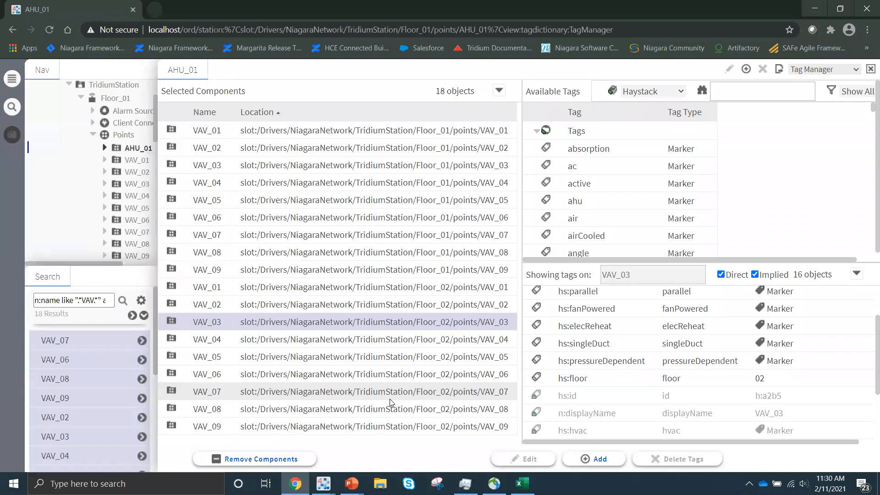
Step: Switch to the PowerPoint slide show and advance to the Updated Resources slide
{"action": "left_click", "coordinate": [352, 483]}
{"action": "left_click", "coordinate": [410, 430]}
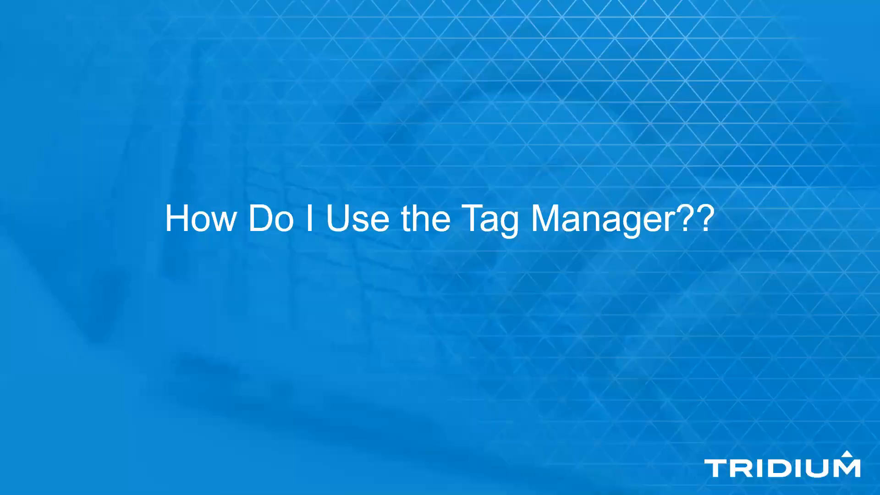
{"action": "key", "text": "Right"}
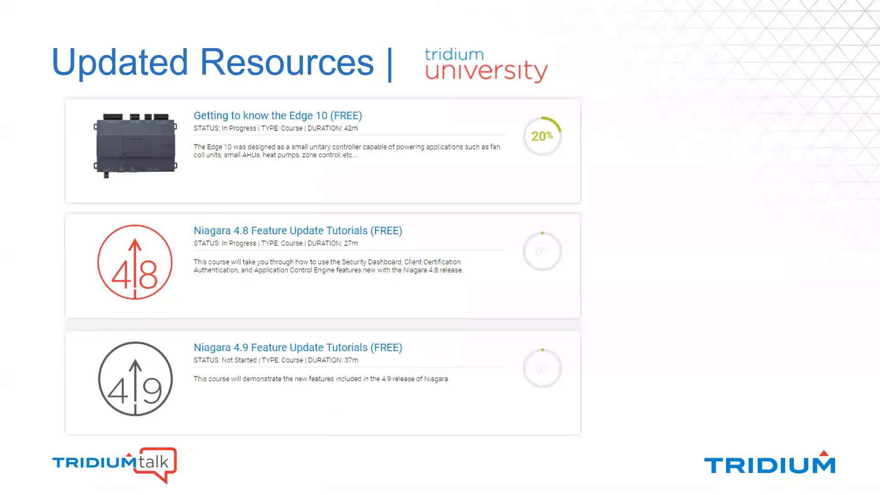